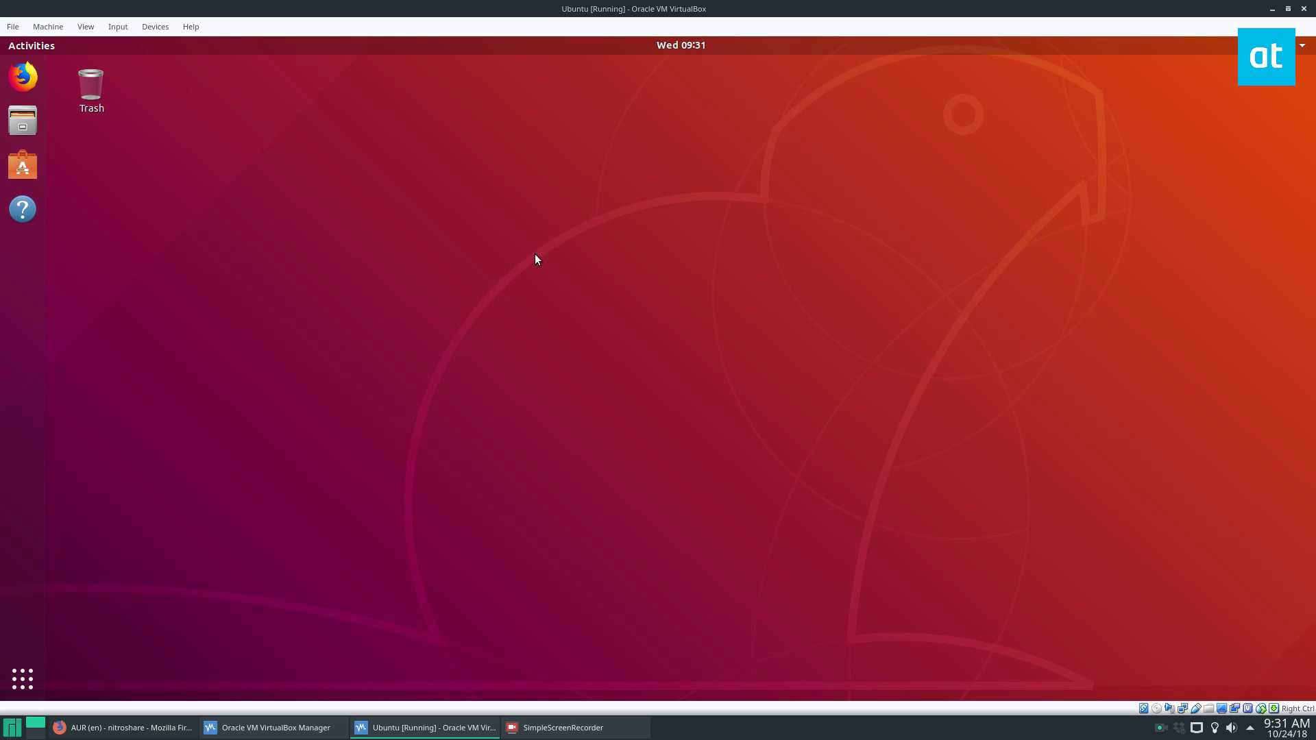
- Look over the nitroshare 0.3.4-1 package page on the host
click(124, 727)
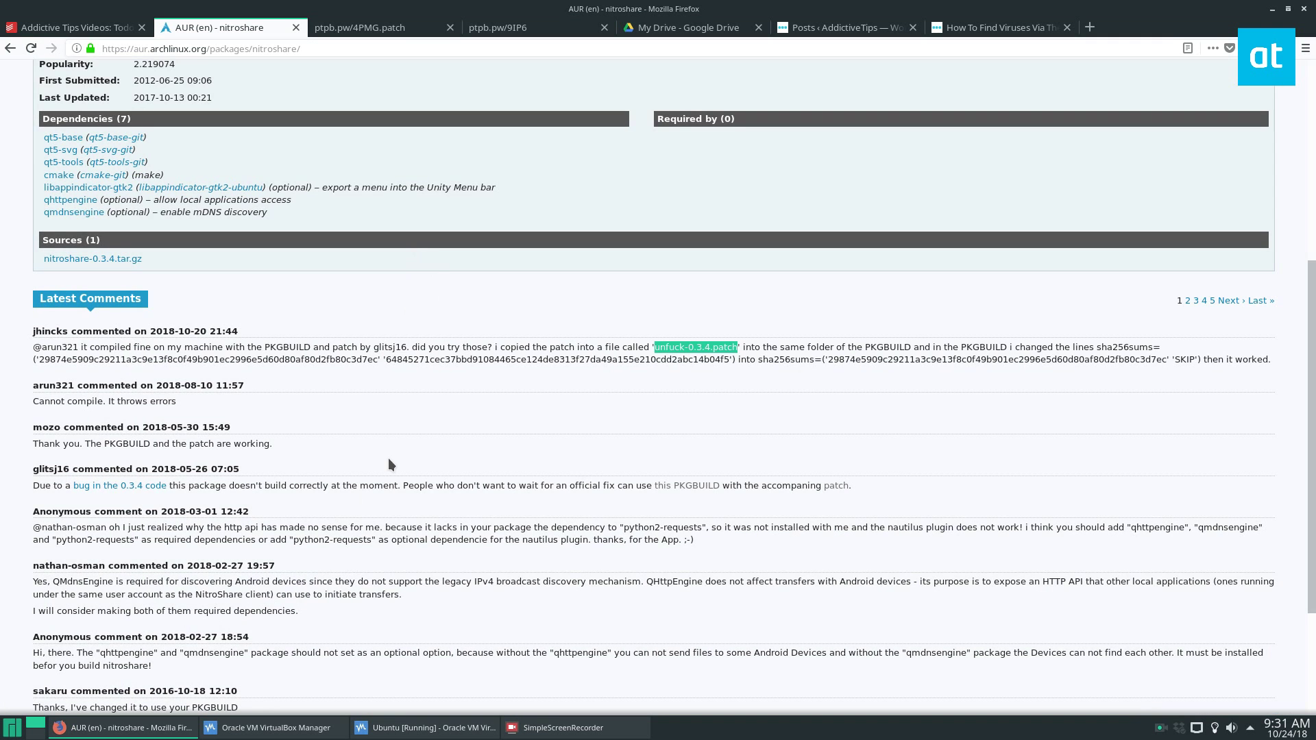
scroll(387, 458, up, 5)
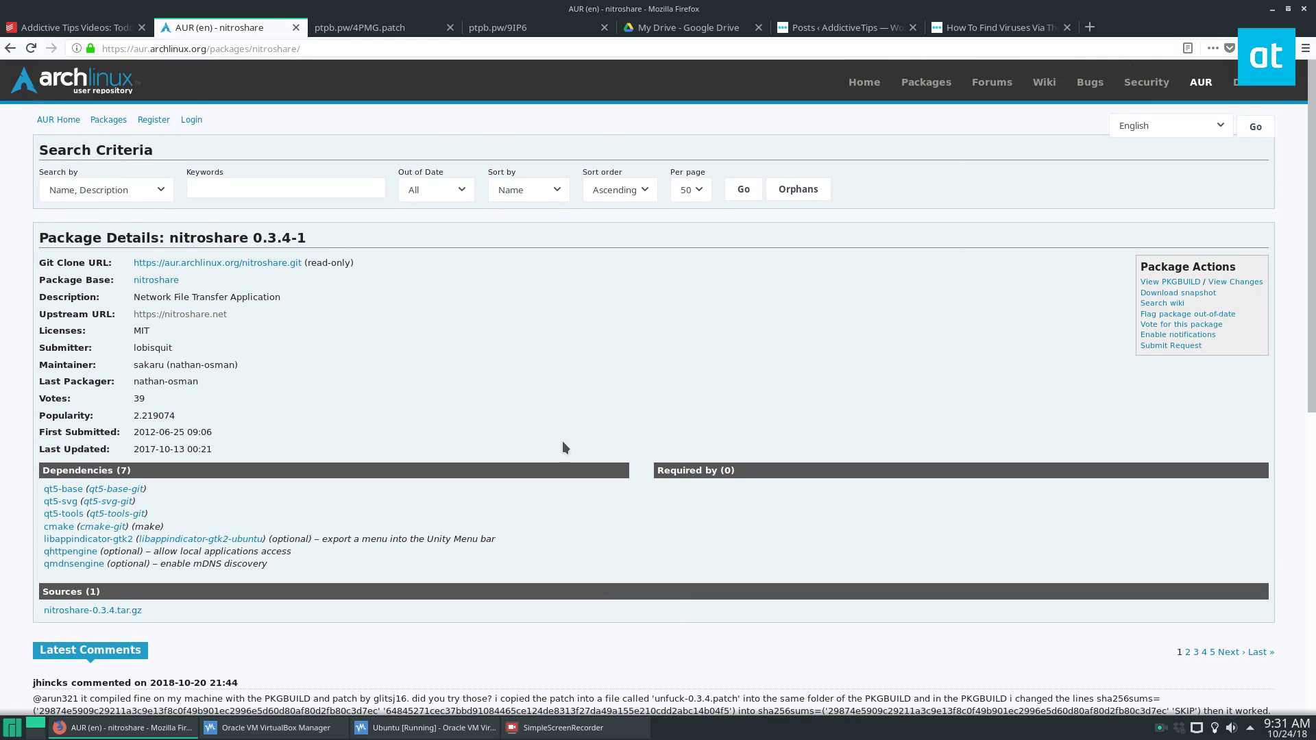
drag(354, 241, 170, 240)
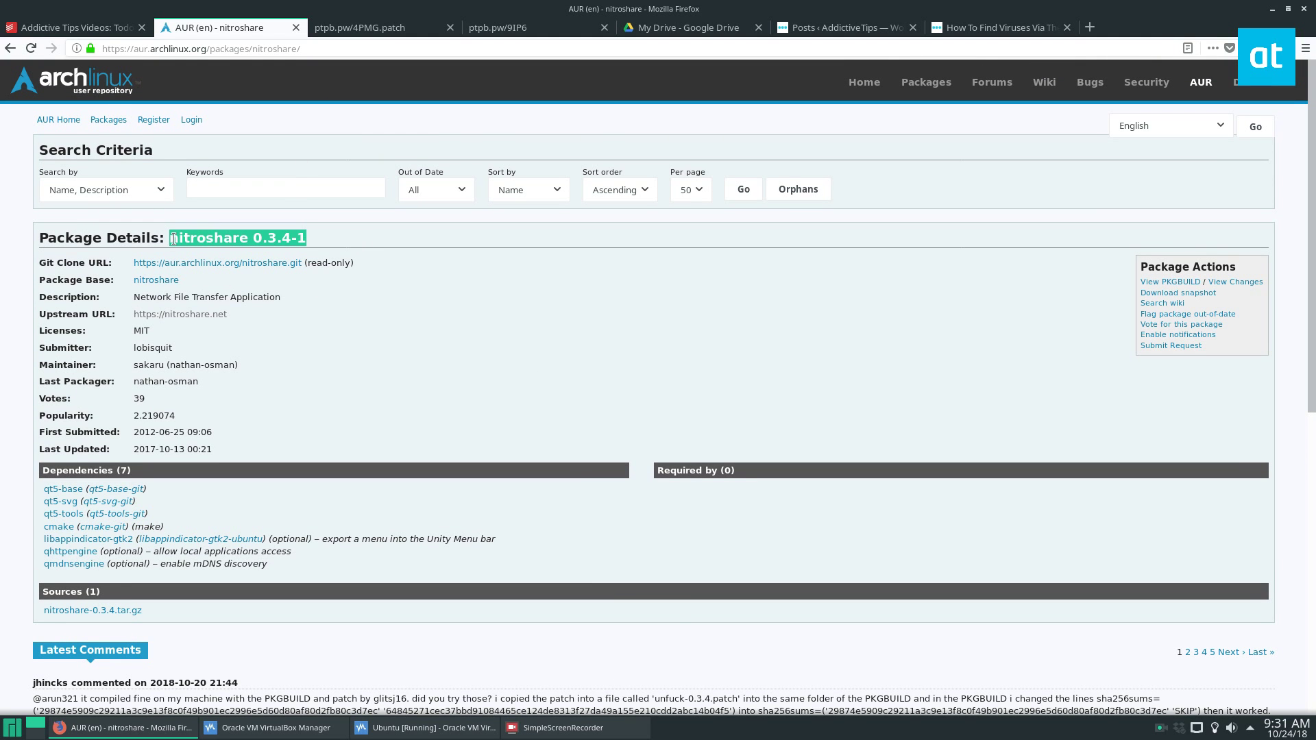
click(642, 323)
- Search 'nitro' in the Manjaro launcher, start NitroShare and close its Introduction window
click(1273, 9)
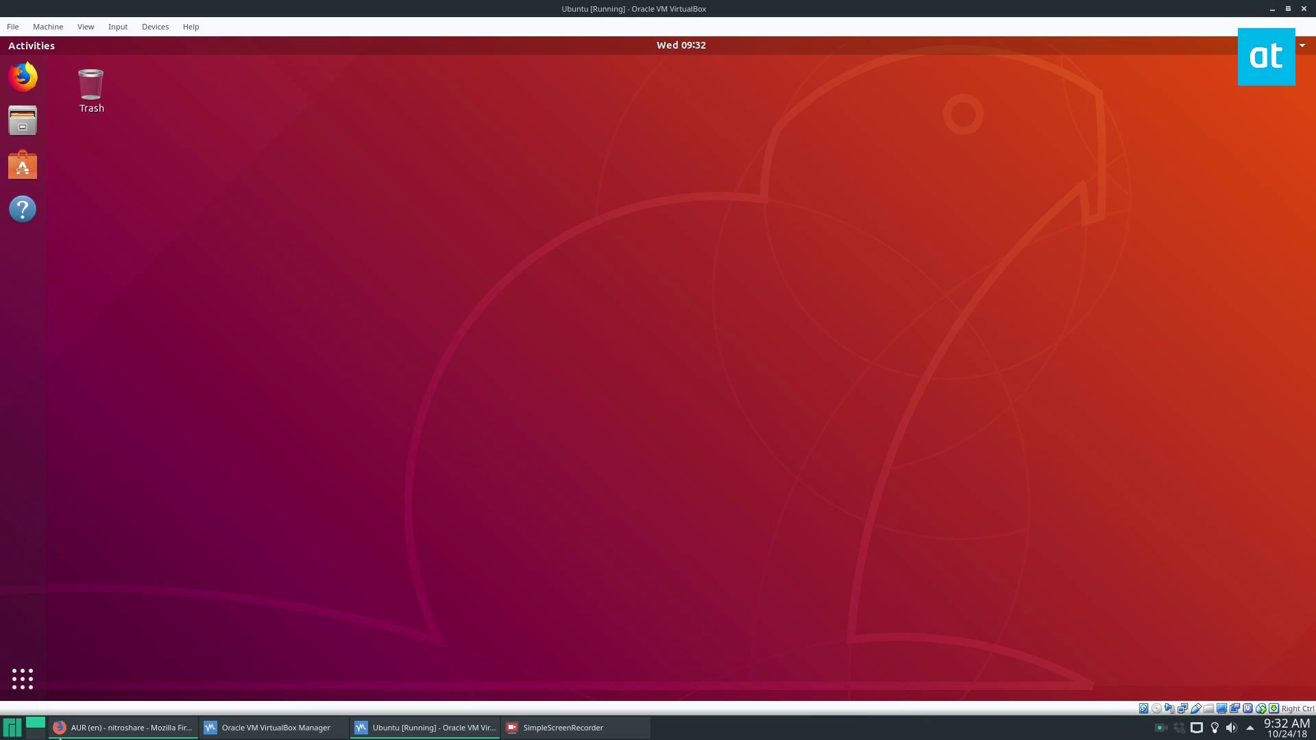
click(12, 727)
mouse_move(71, 548)
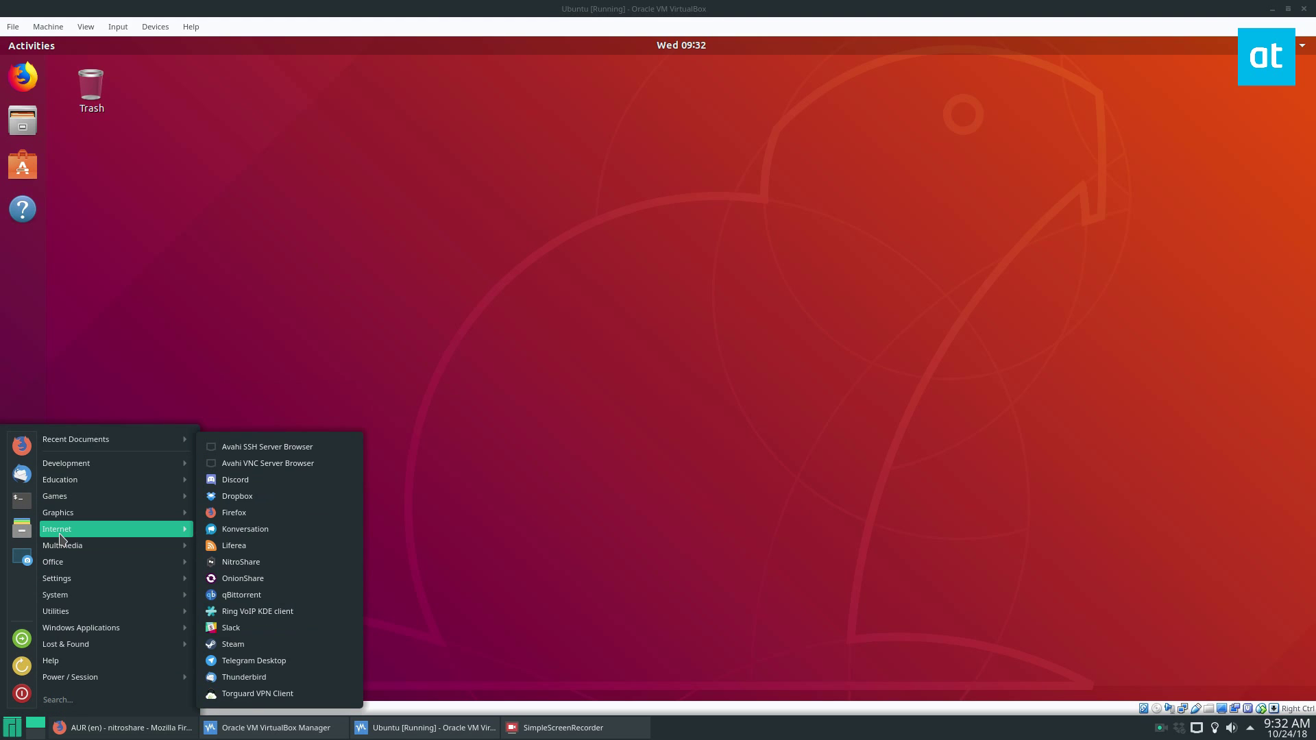
click(64, 699)
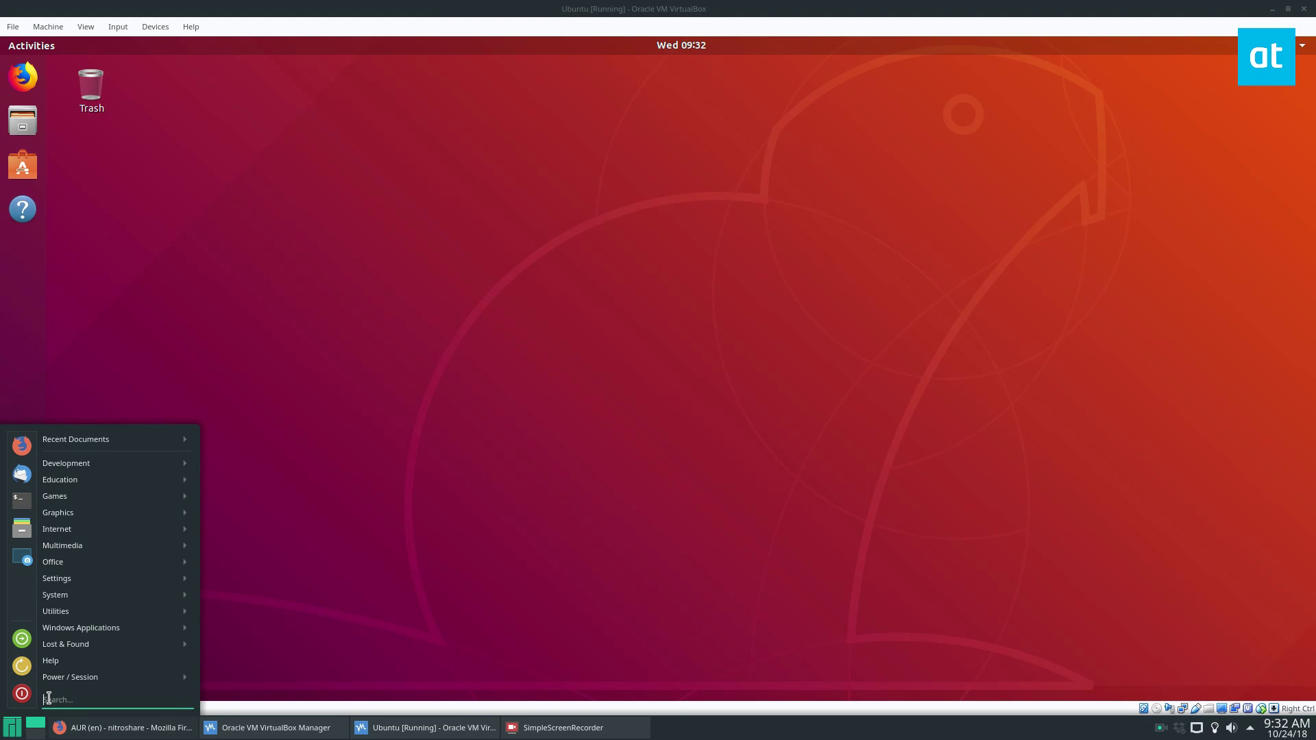
text(nitros)
key(Return)
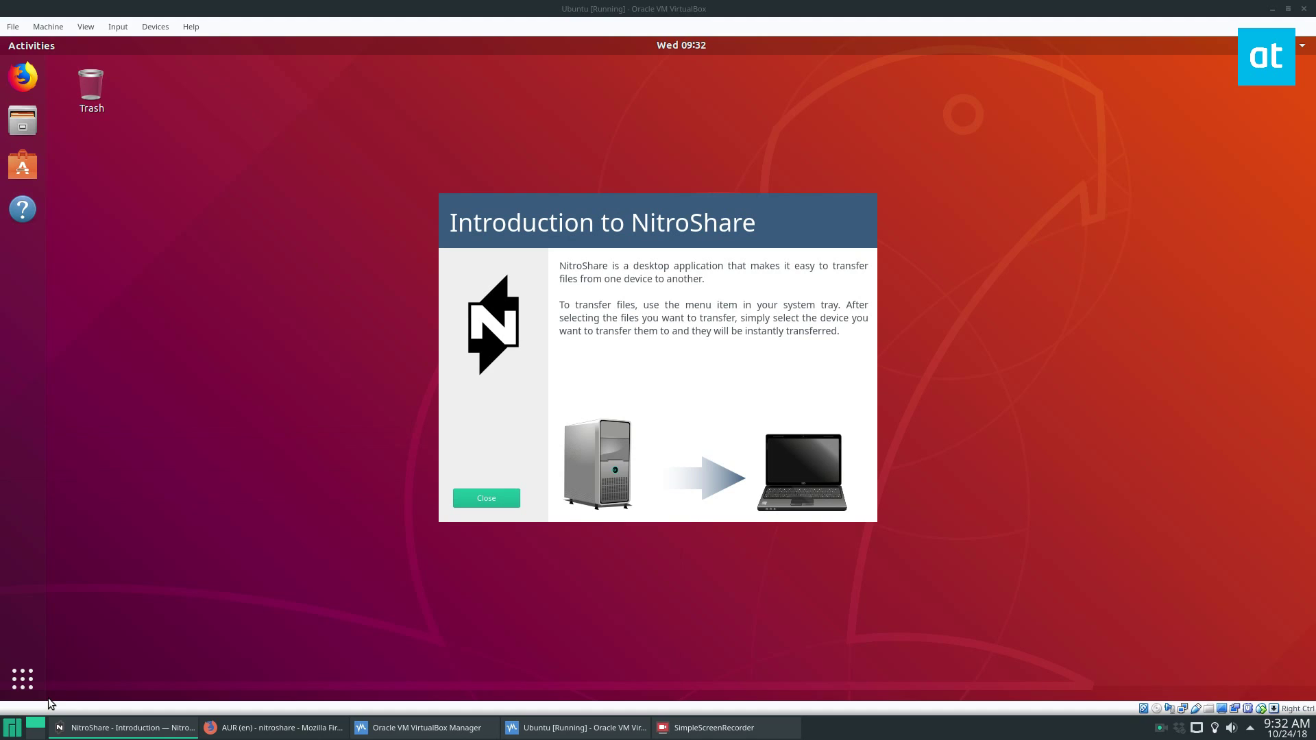
click(504, 504)
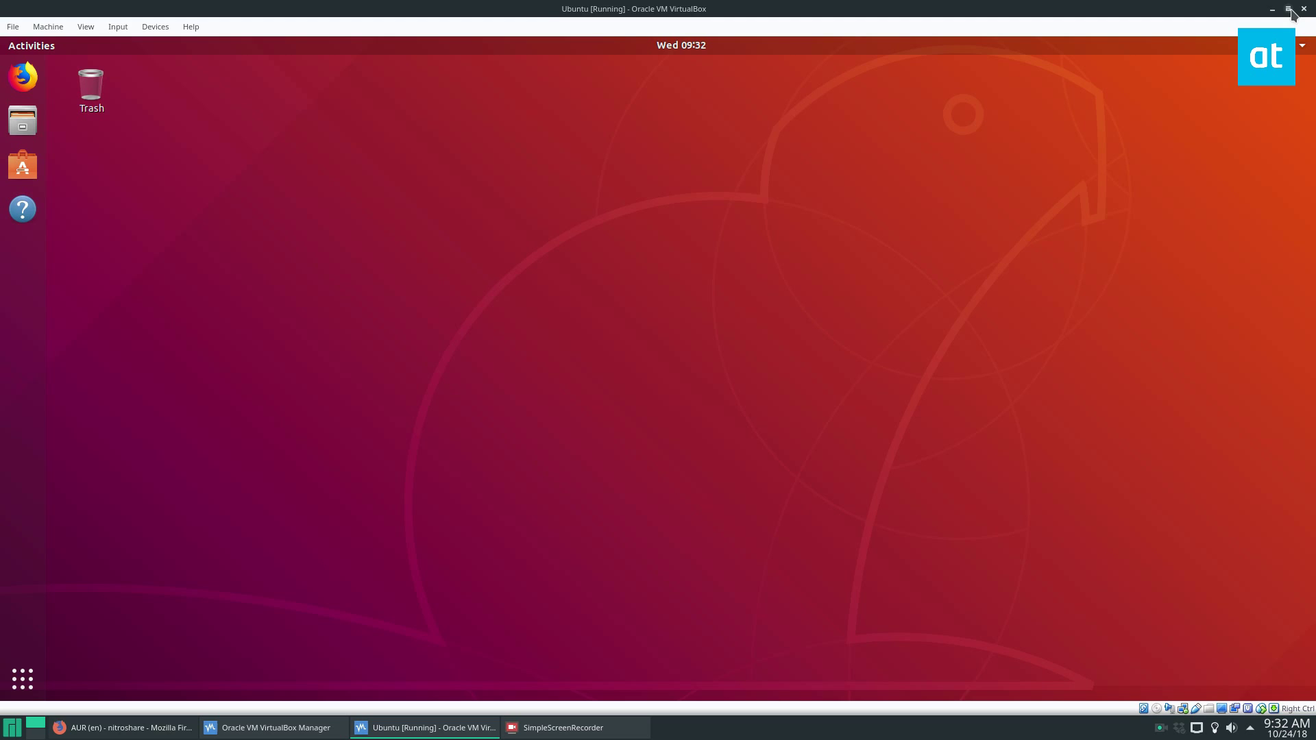
- Check that NitroShare's options menu is available in the host's tray
click(1250, 728)
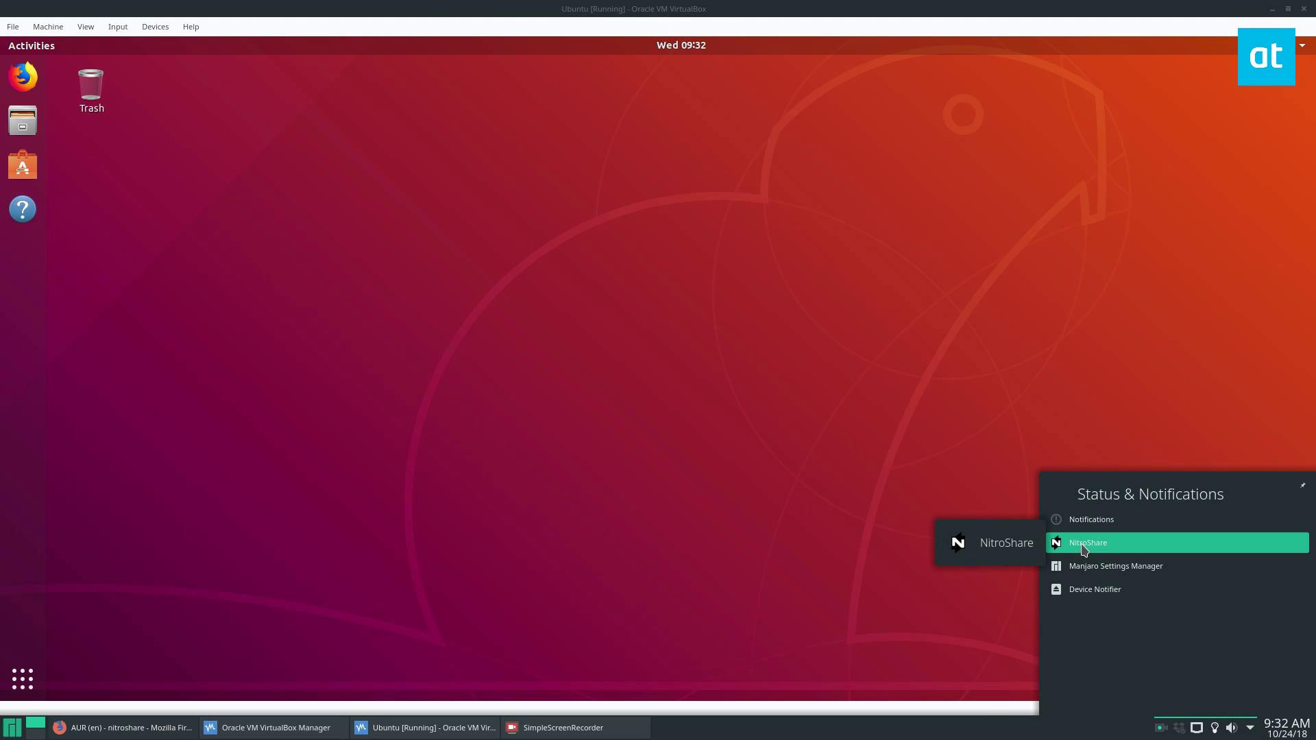
right_click(1085, 548)
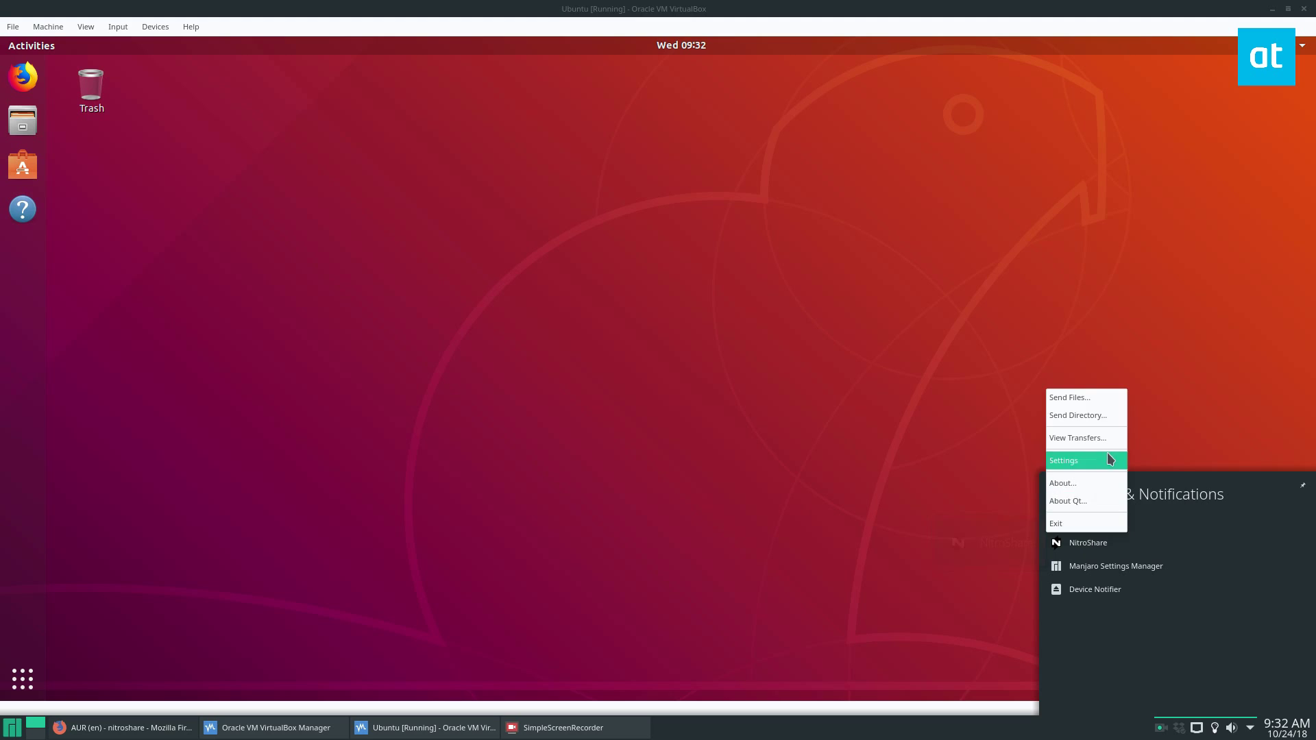
click(1127, 730)
- Launch NitroShare in the Ubuntu VM via a 'nit' search and close its introduction
click(23, 679)
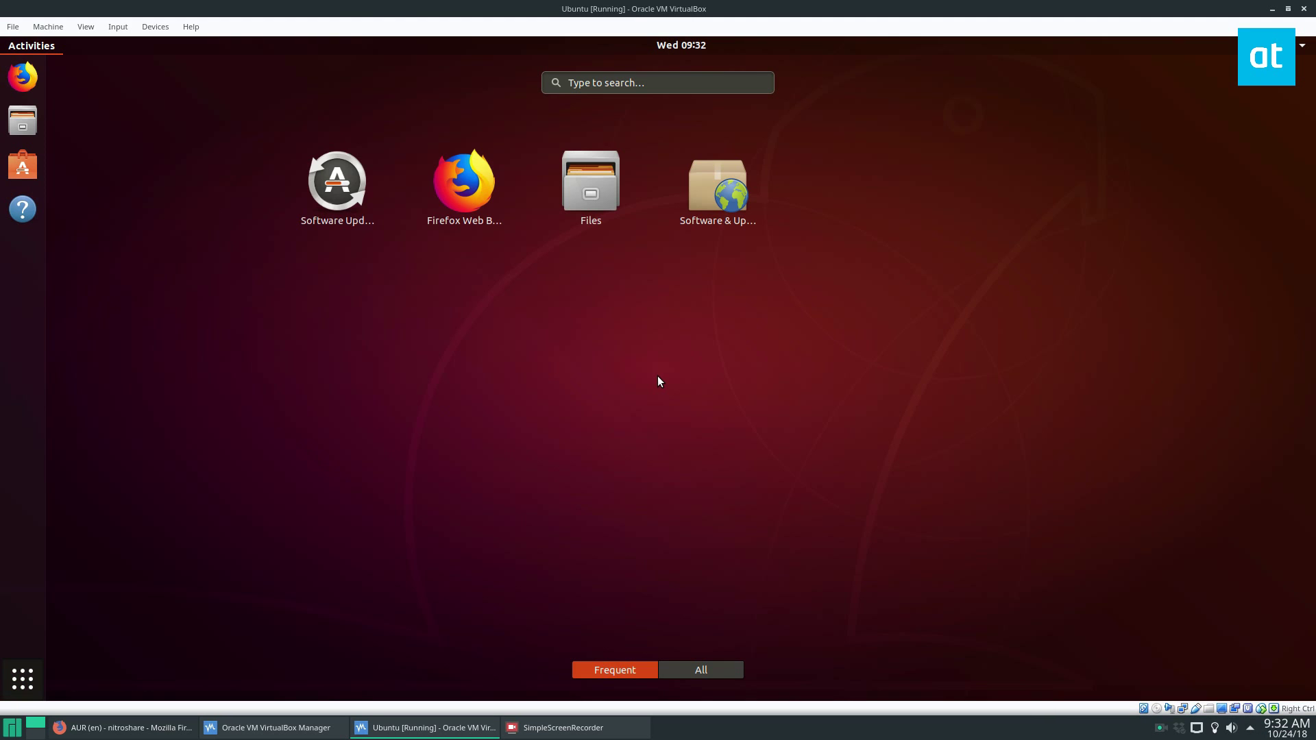
text(nit)
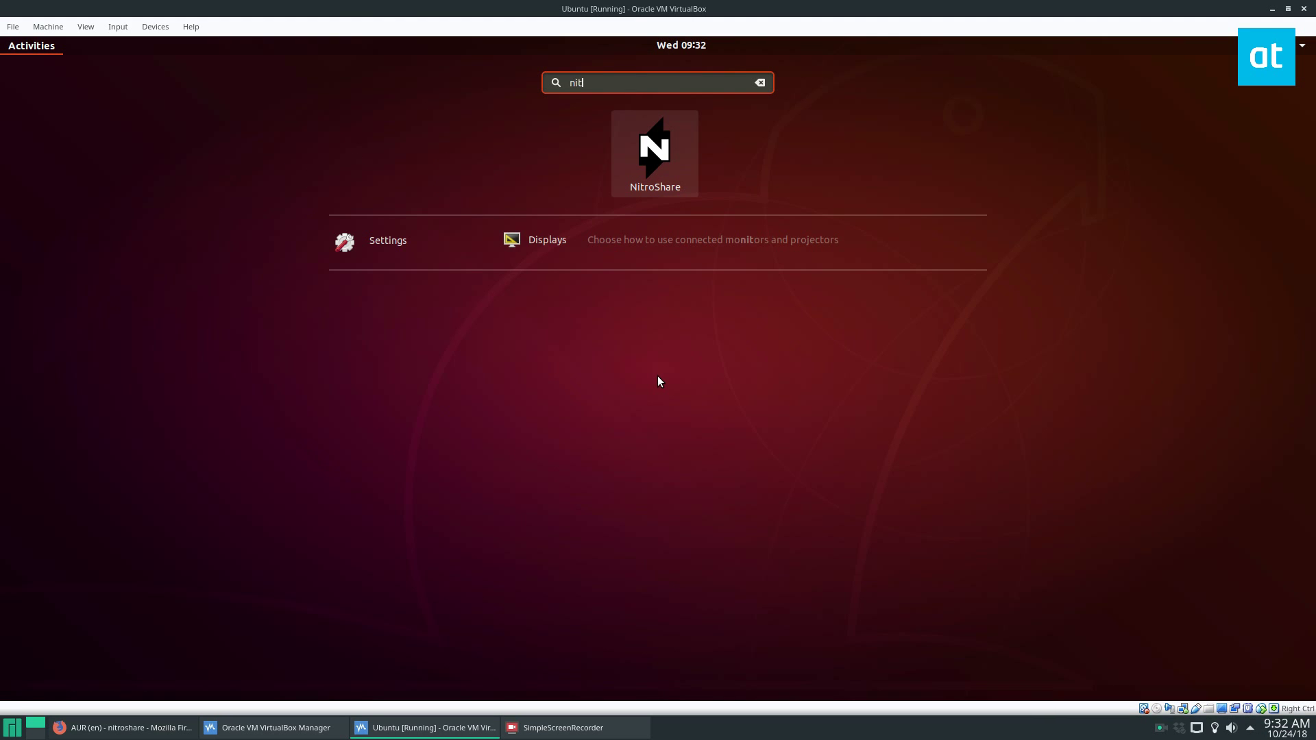
click(655, 187)
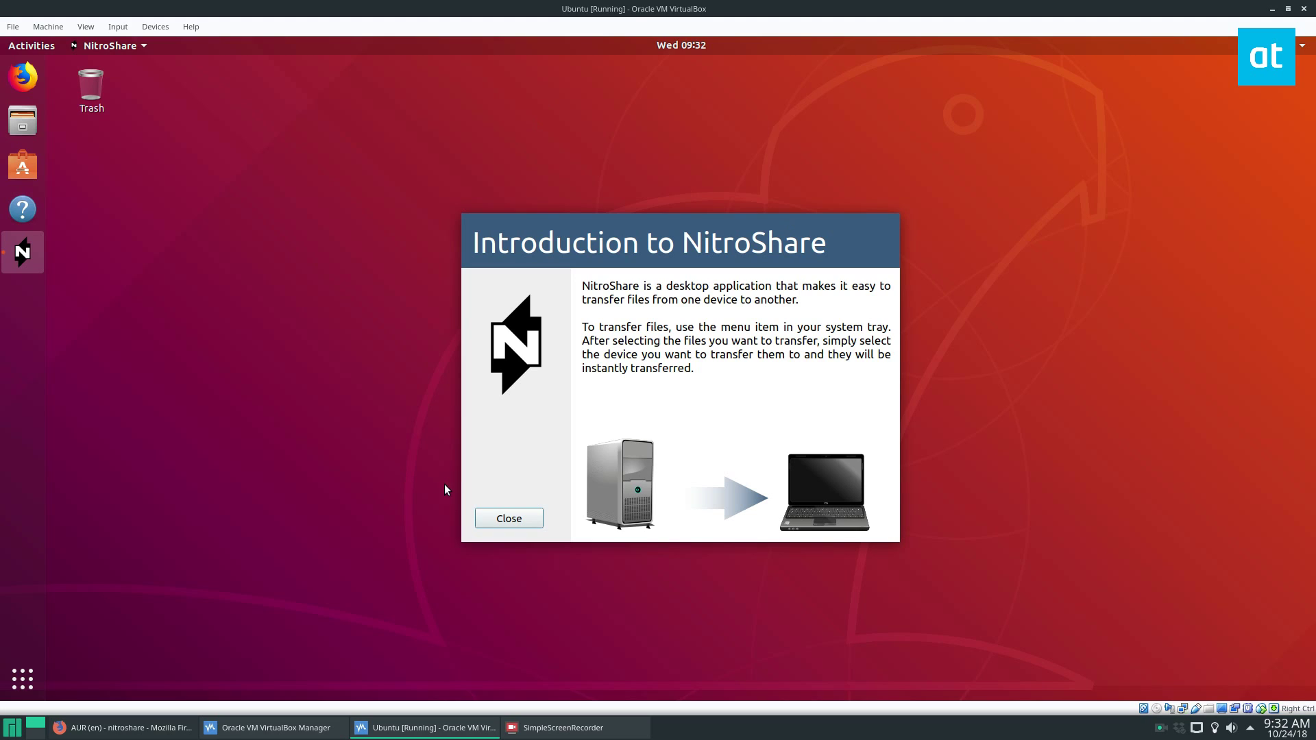
click(496, 511)
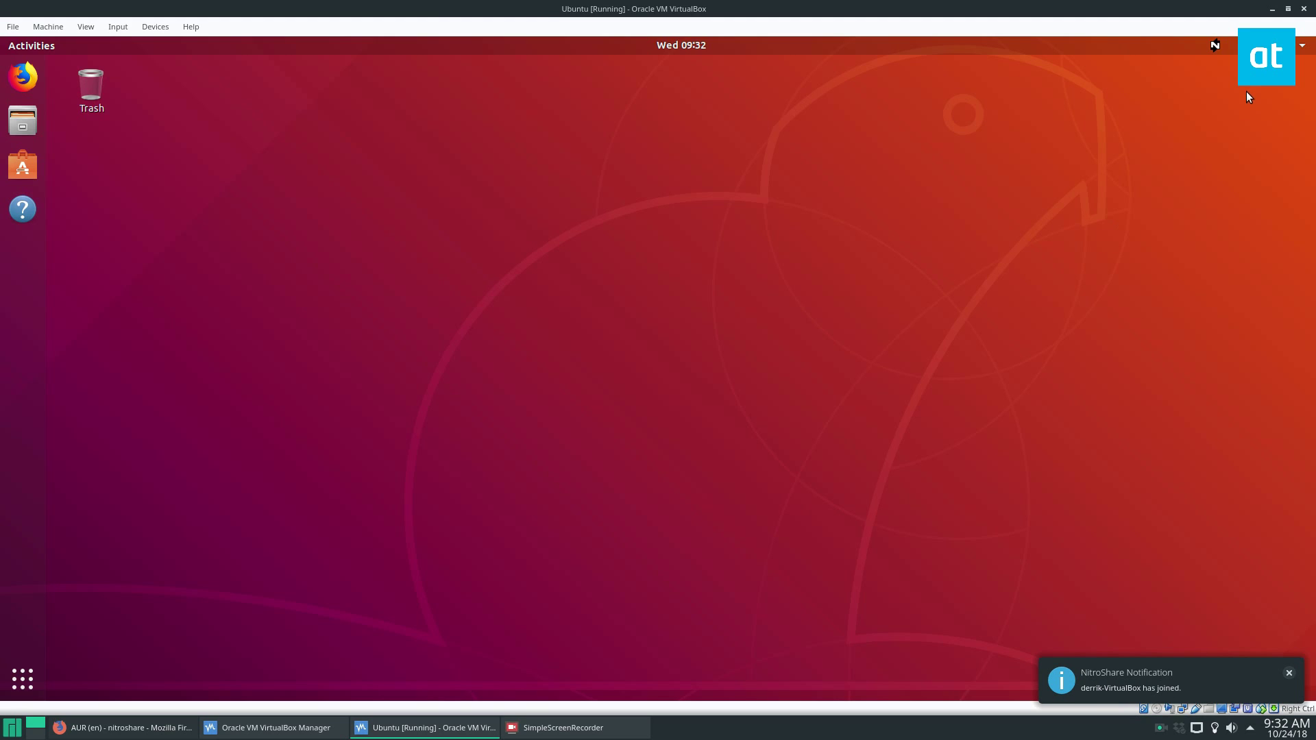
- Start NitroShare's Send Files in the VM, then cancel the file chooser
click(1215, 46)
click(1211, 86)
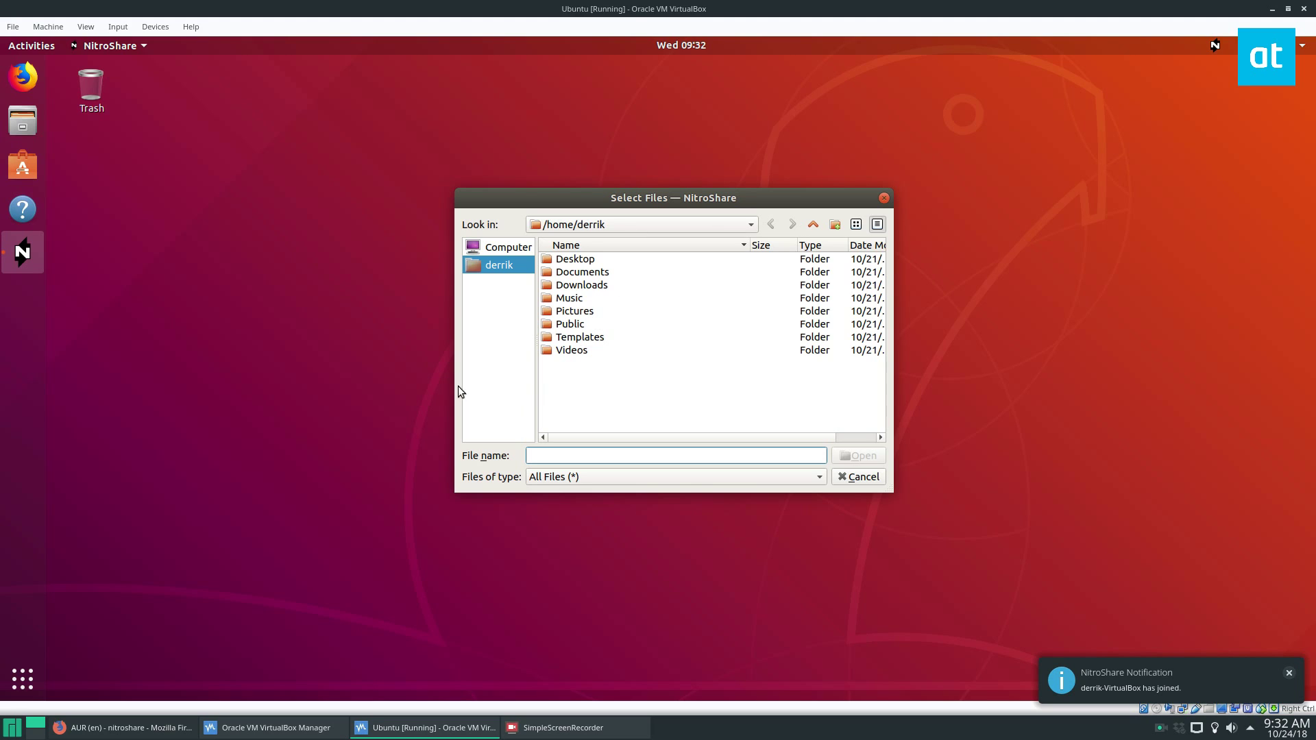
click(856, 477)
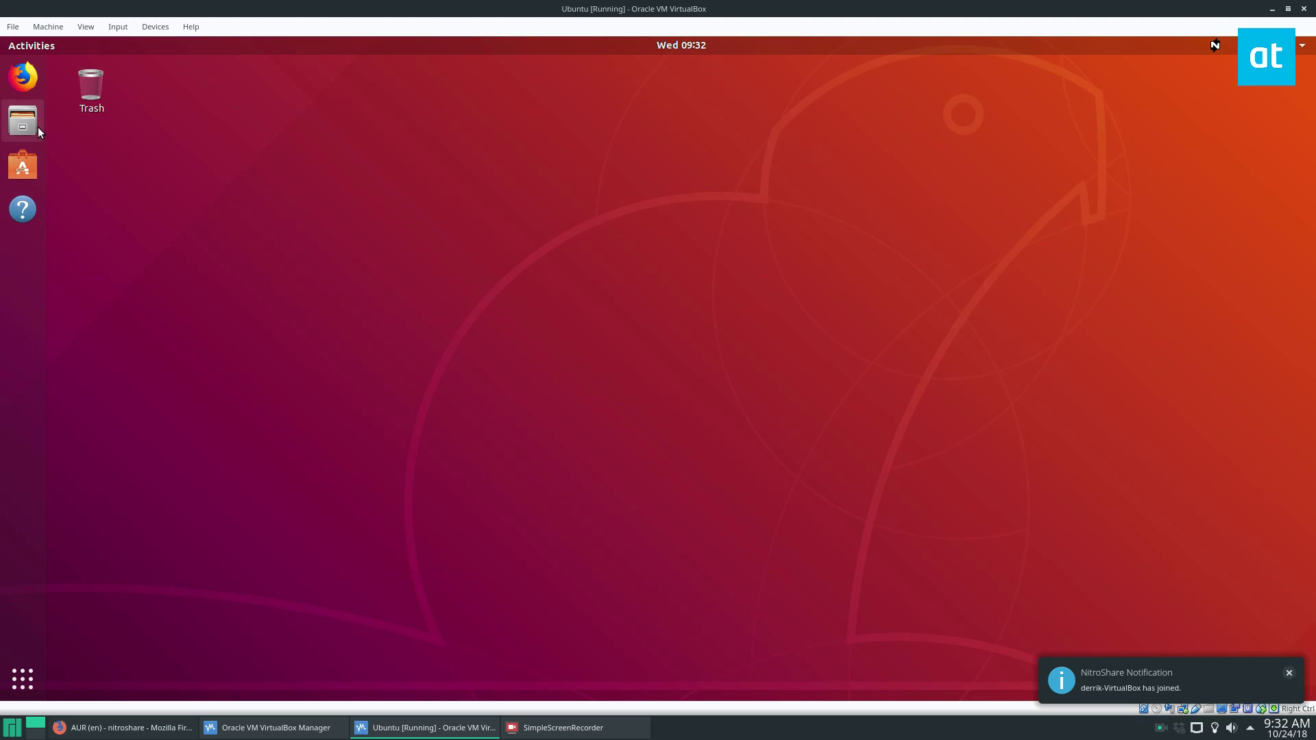
- Create an empty test.text in the home folder with 'touch test.text' in a terminal
click(25, 124)
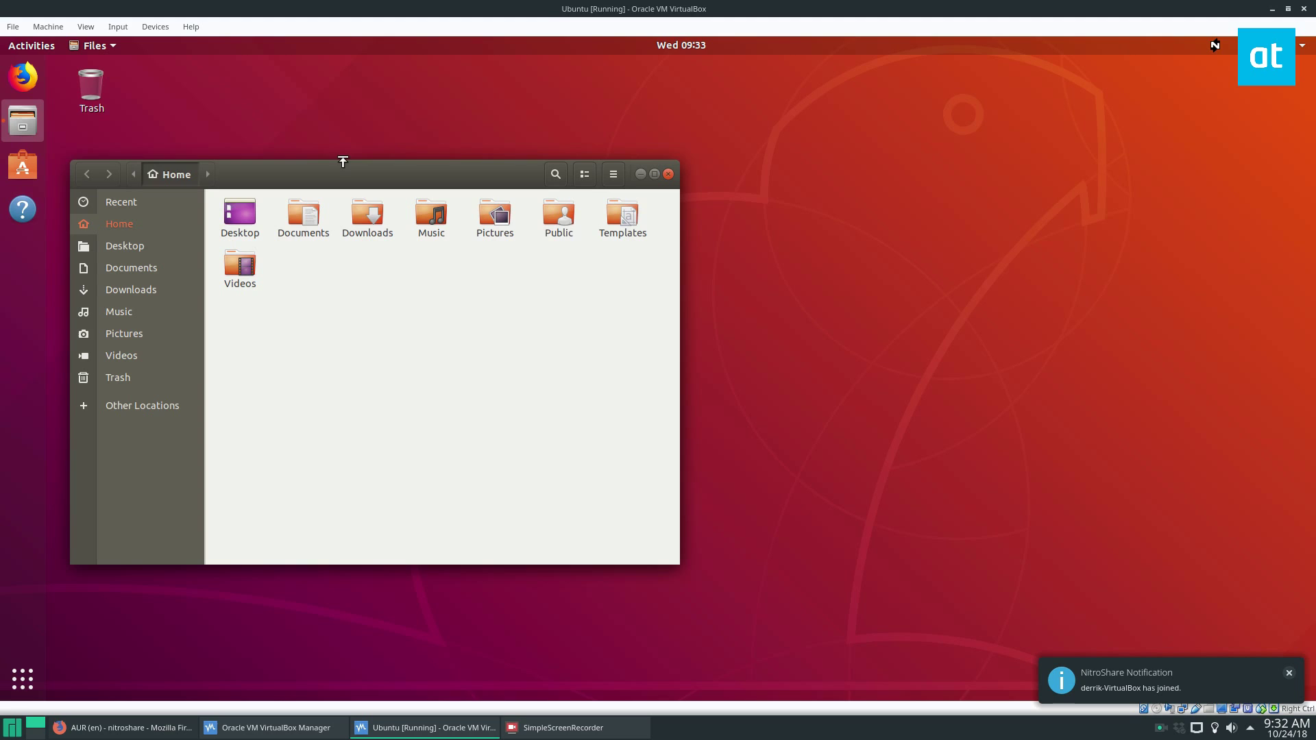
right_click(371, 309)
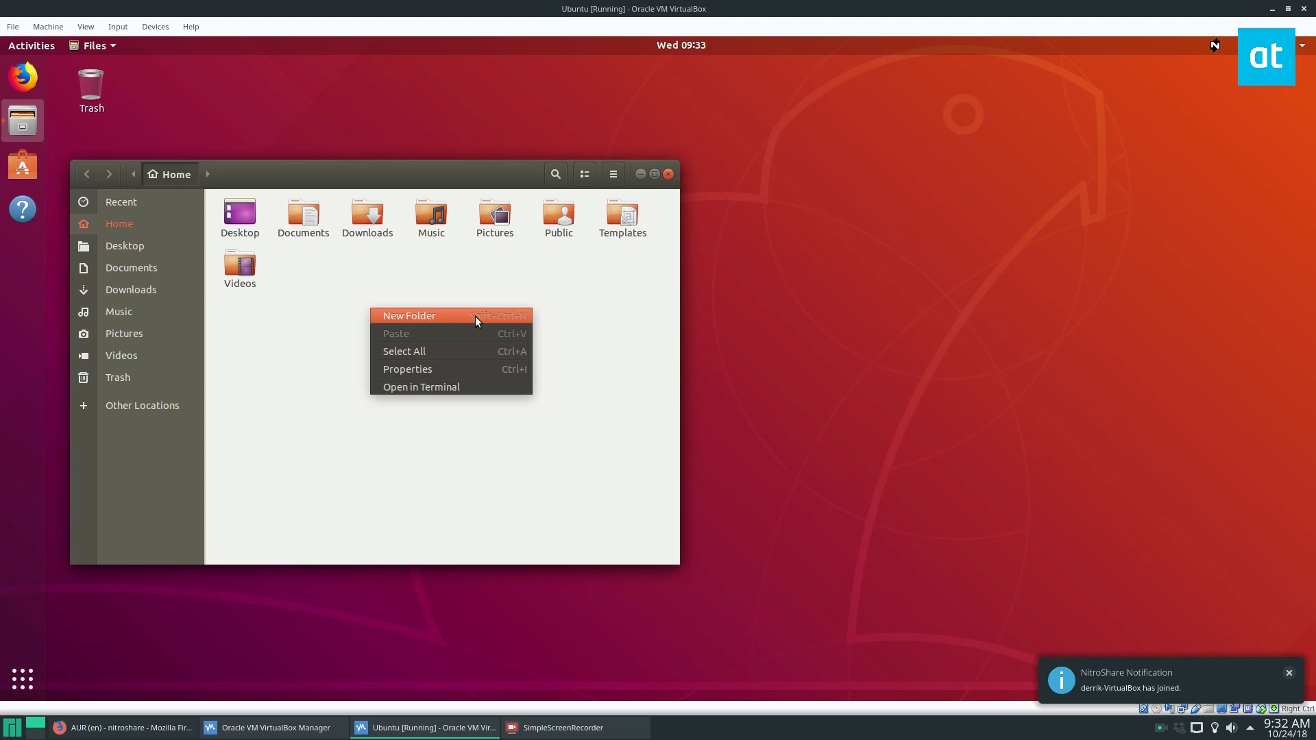
click(415, 387)
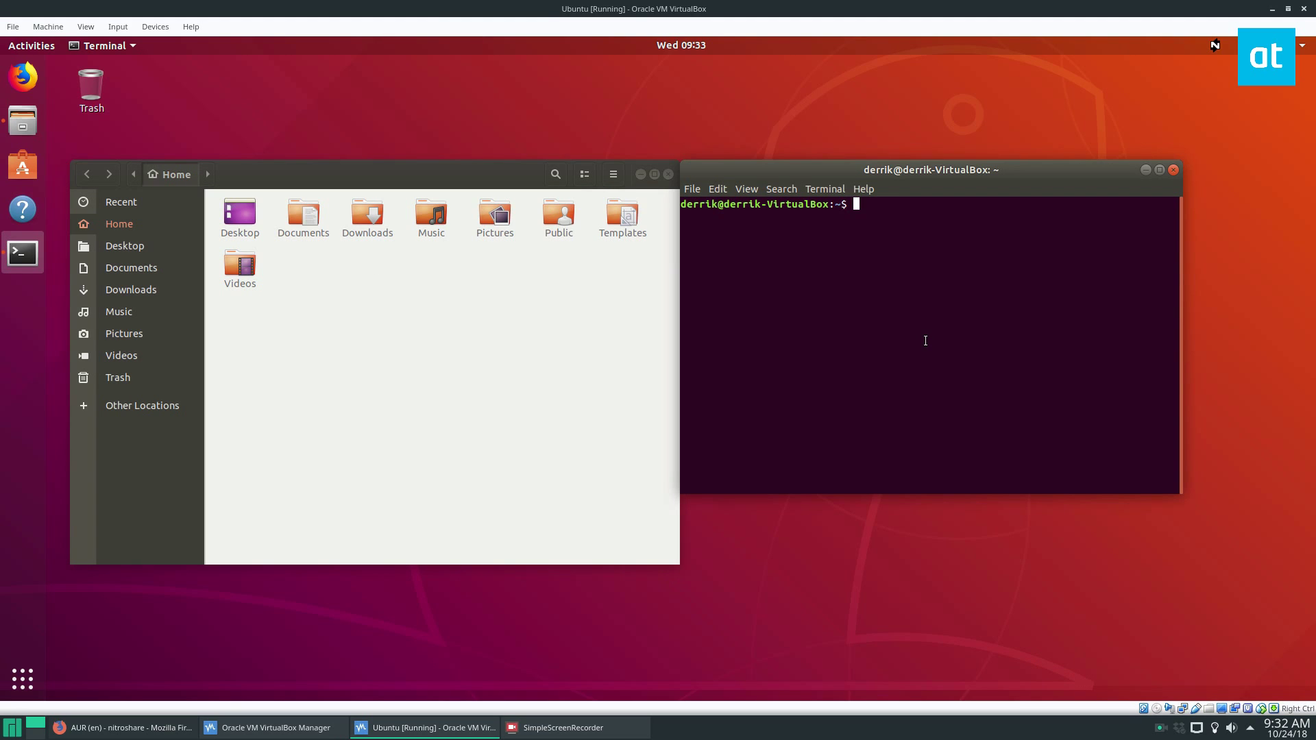
text(touch test.text)
key(Return)
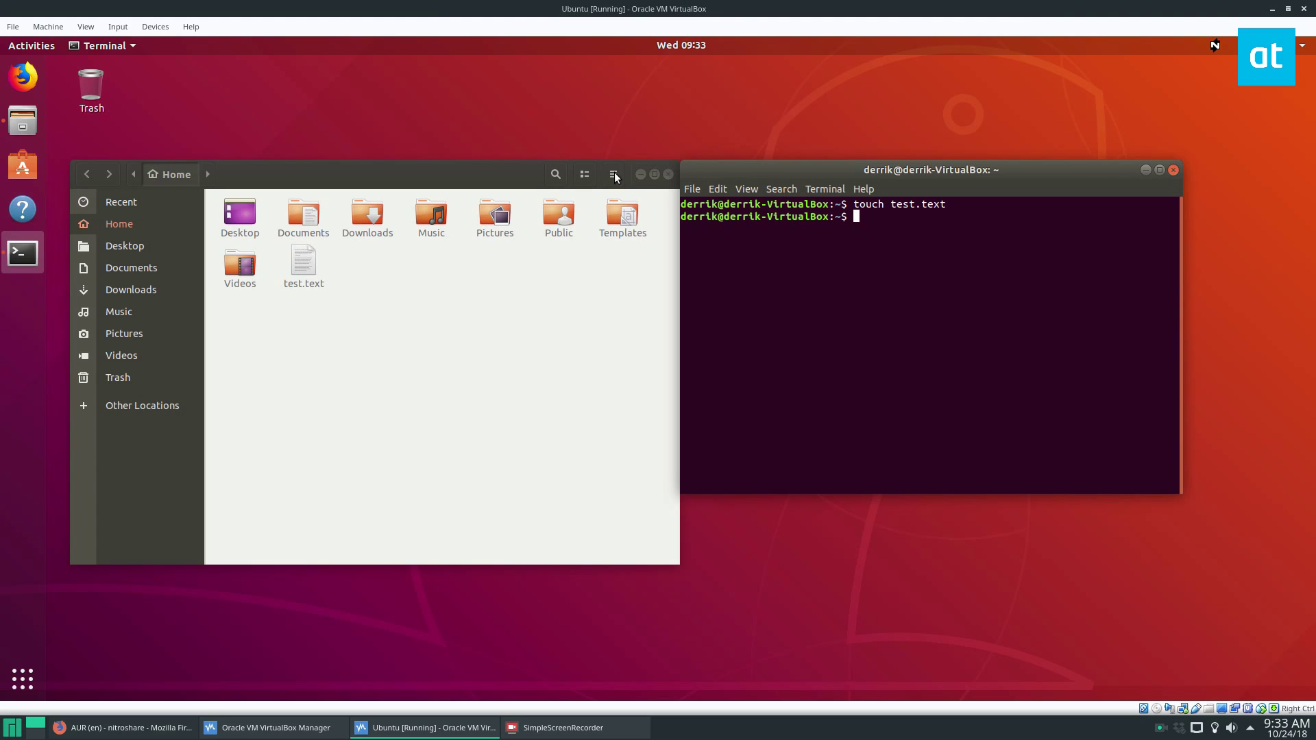
key(ctrl+d)
- Rename test.text to test.txt in Files
right_click(313, 273)
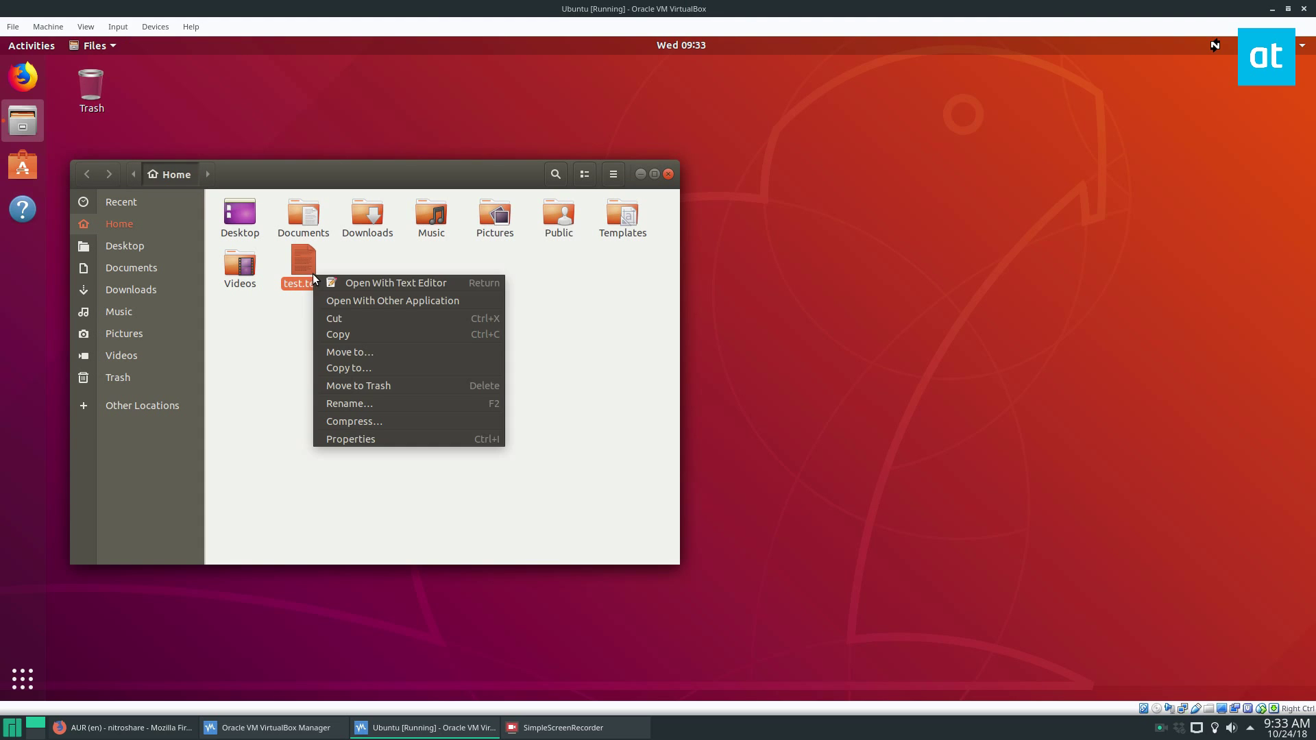
click(362, 397)
key(Right)
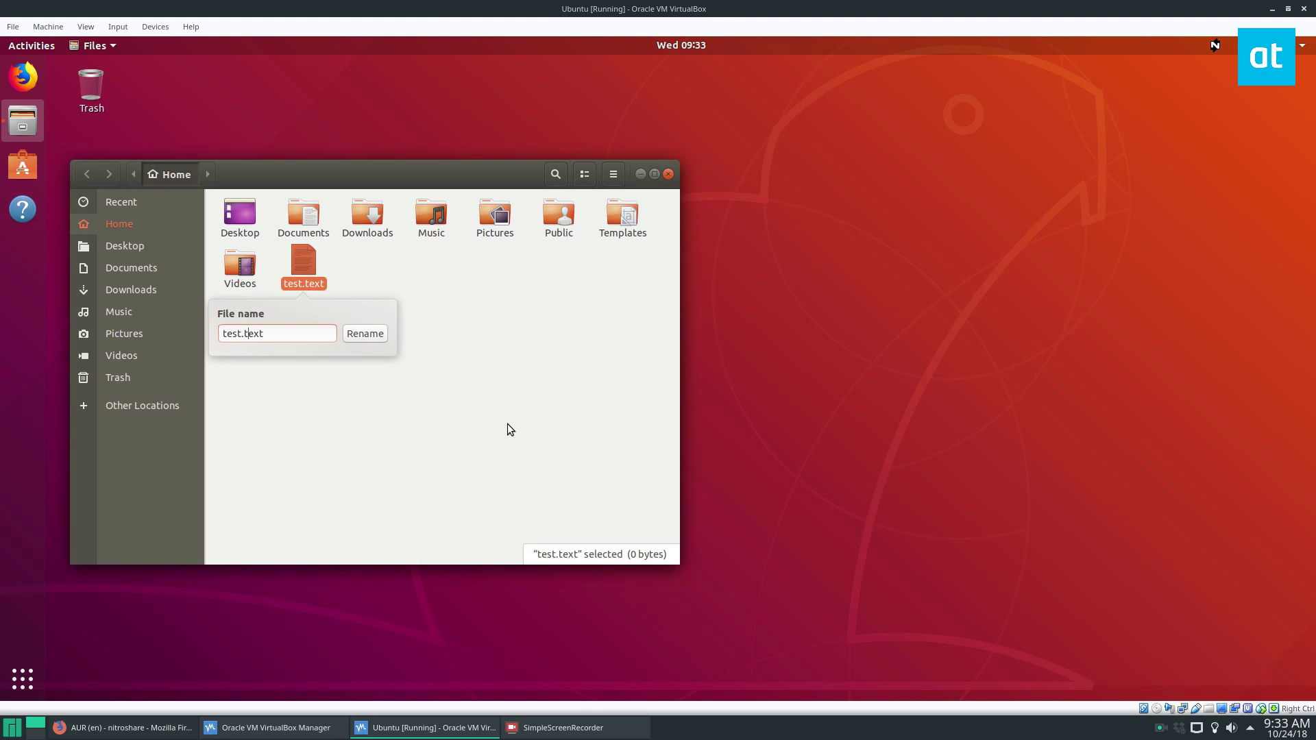
key(Delete)
key(Return)
click(381, 373)
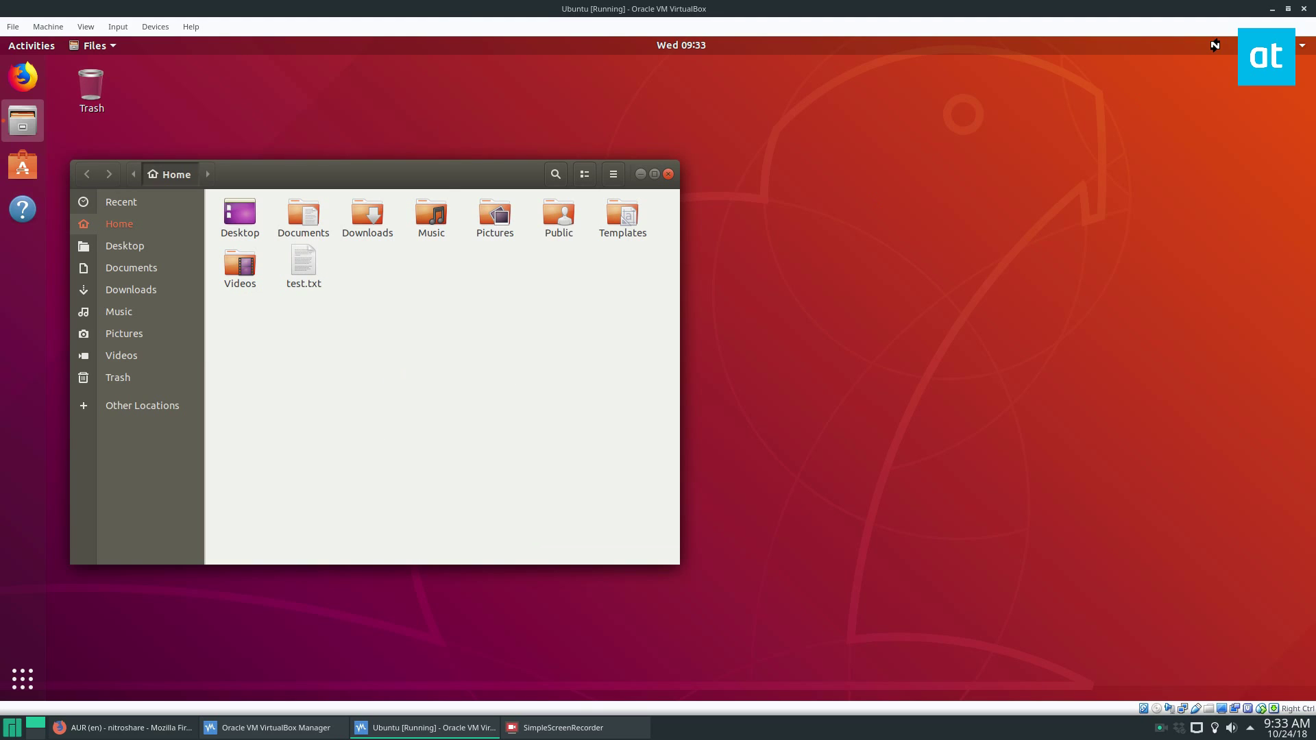
- Send test.txt from the Ubuntu VM to ryzen-desktop with NitroShare's Send Files
click(1216, 45)
click(1216, 81)
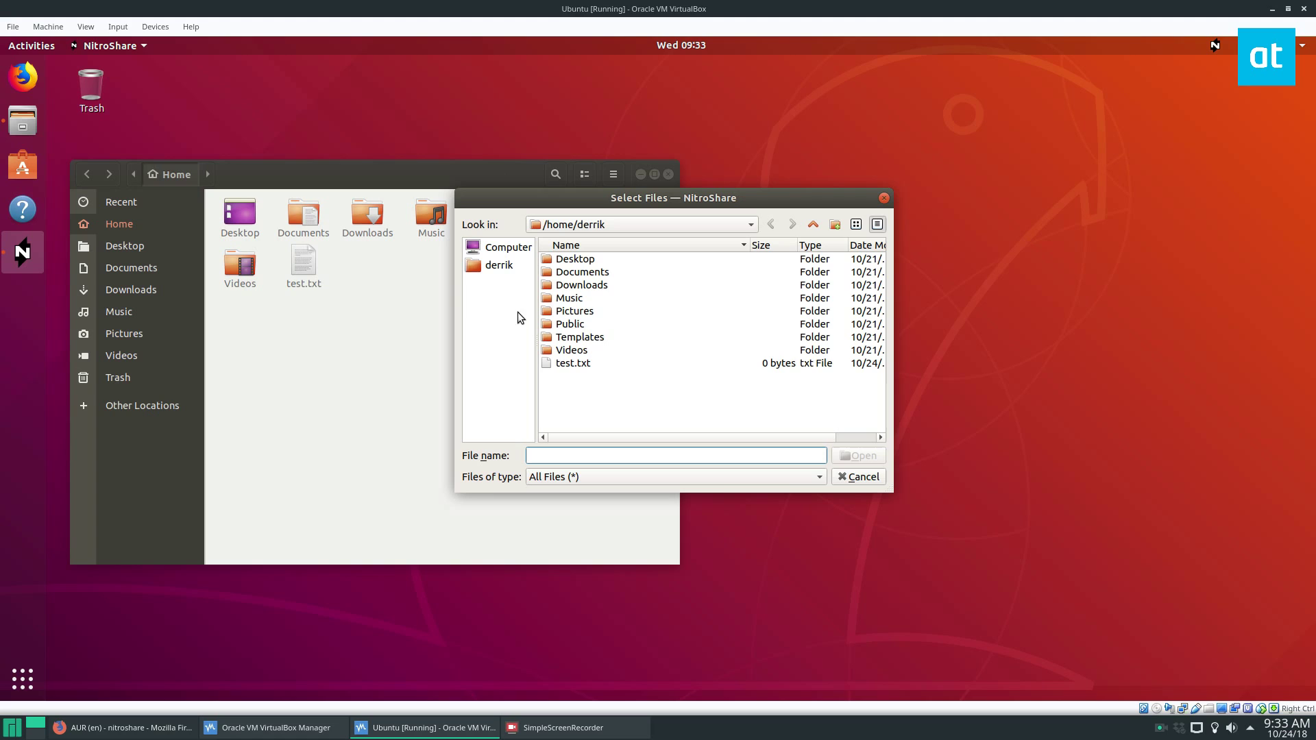
click(580, 364)
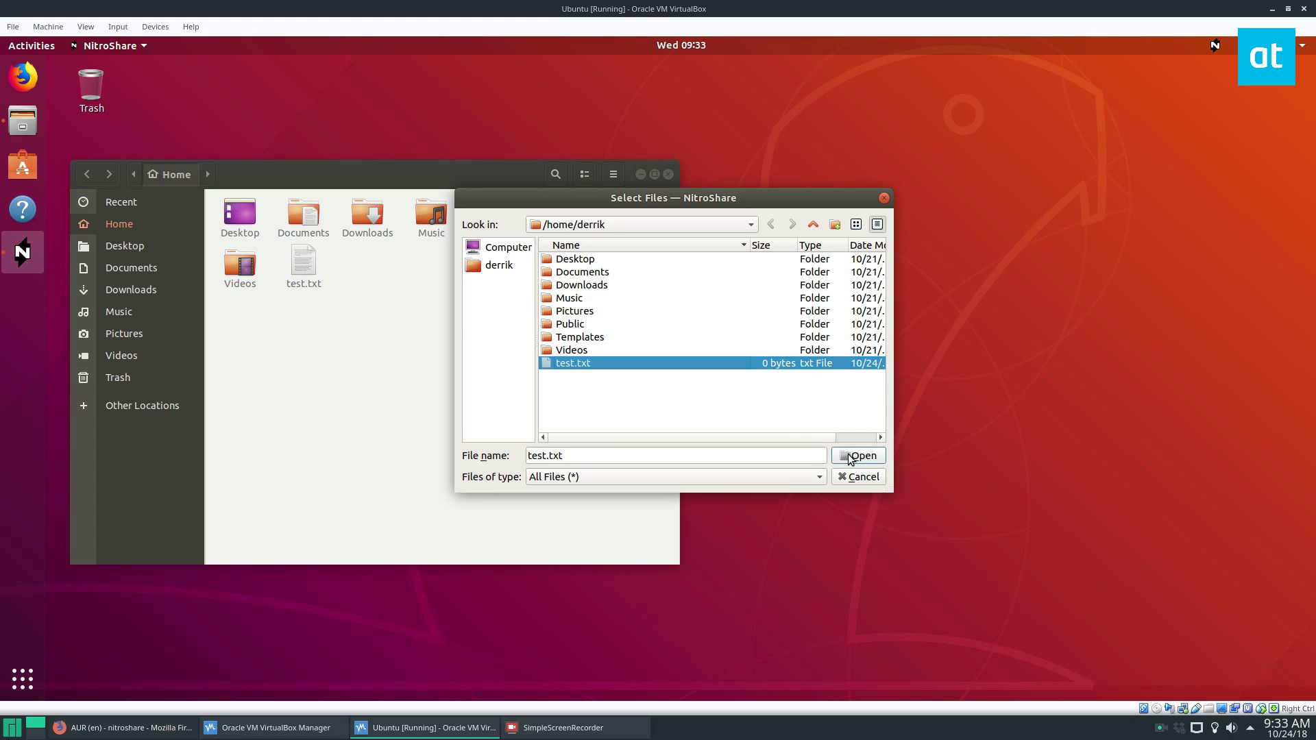
click(850, 455)
click(606, 335)
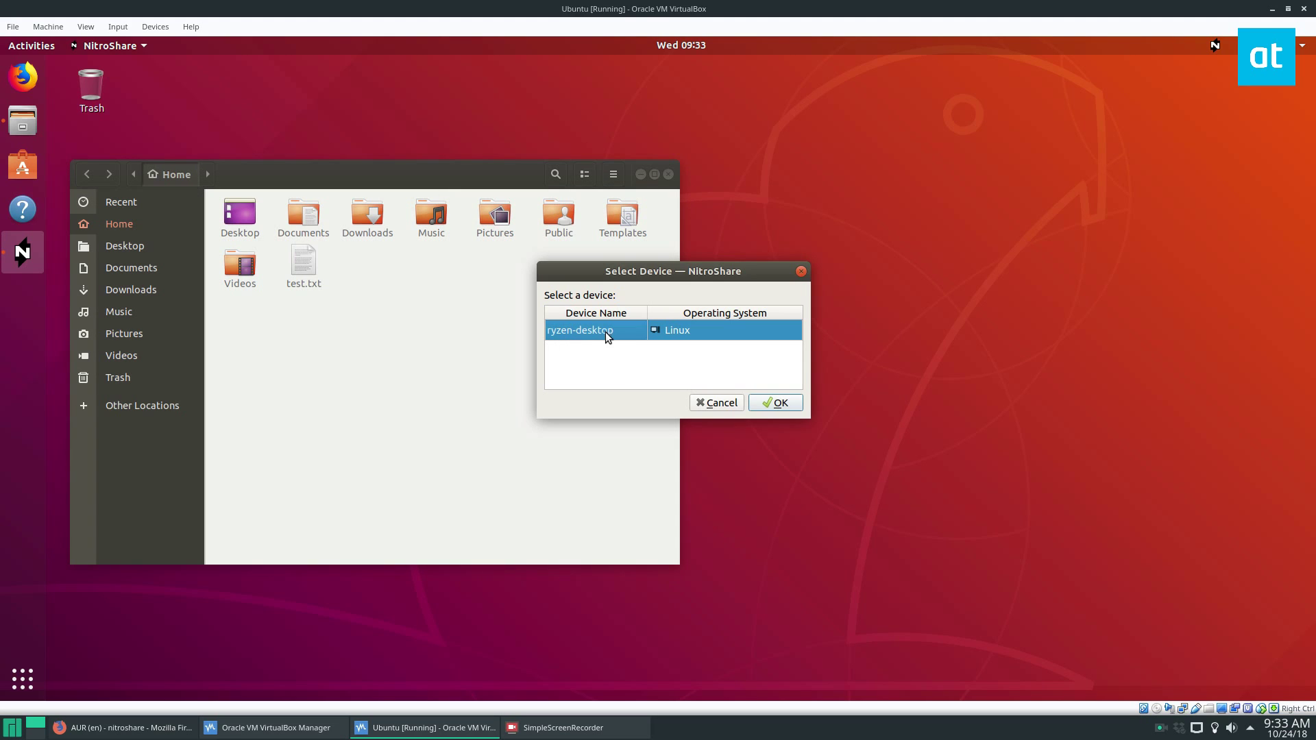
click(774, 408)
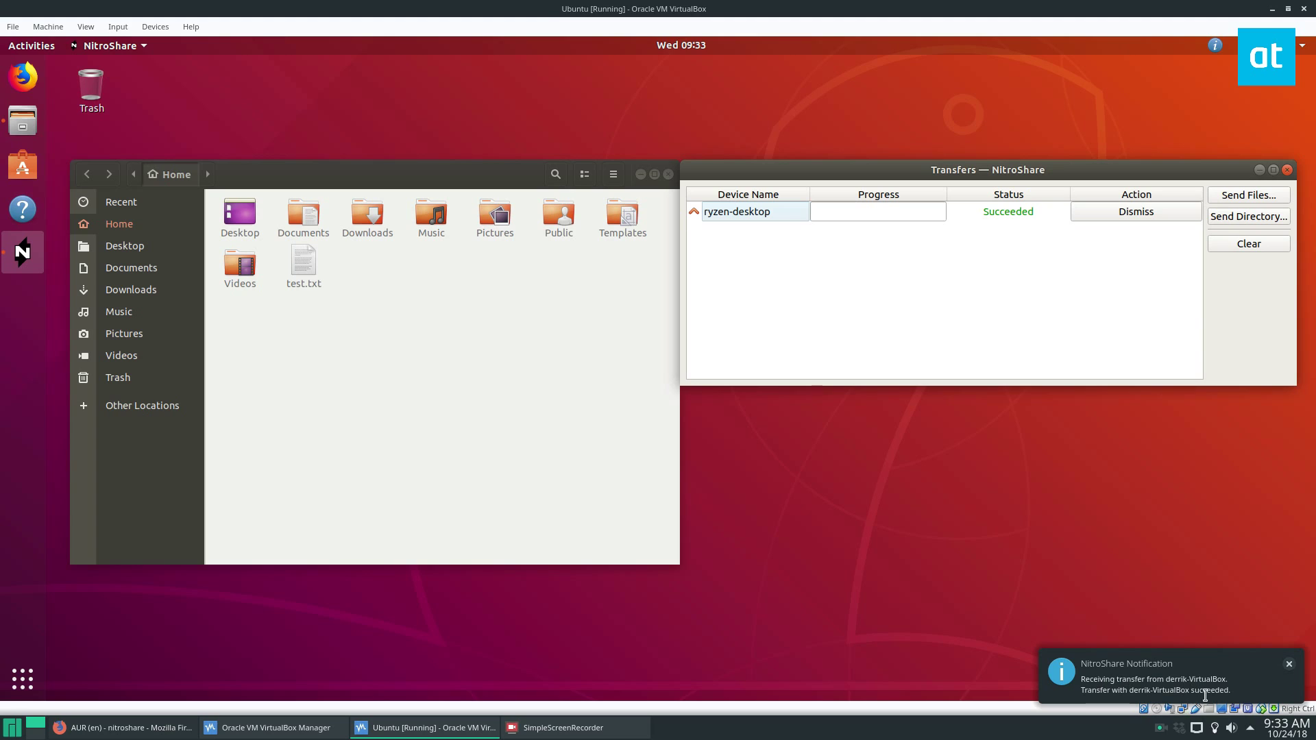
click(1250, 728)
- Dismiss the finished incoming transfer in NitroShare's View Transfers, then launch Dolphin
right_click(1094, 546)
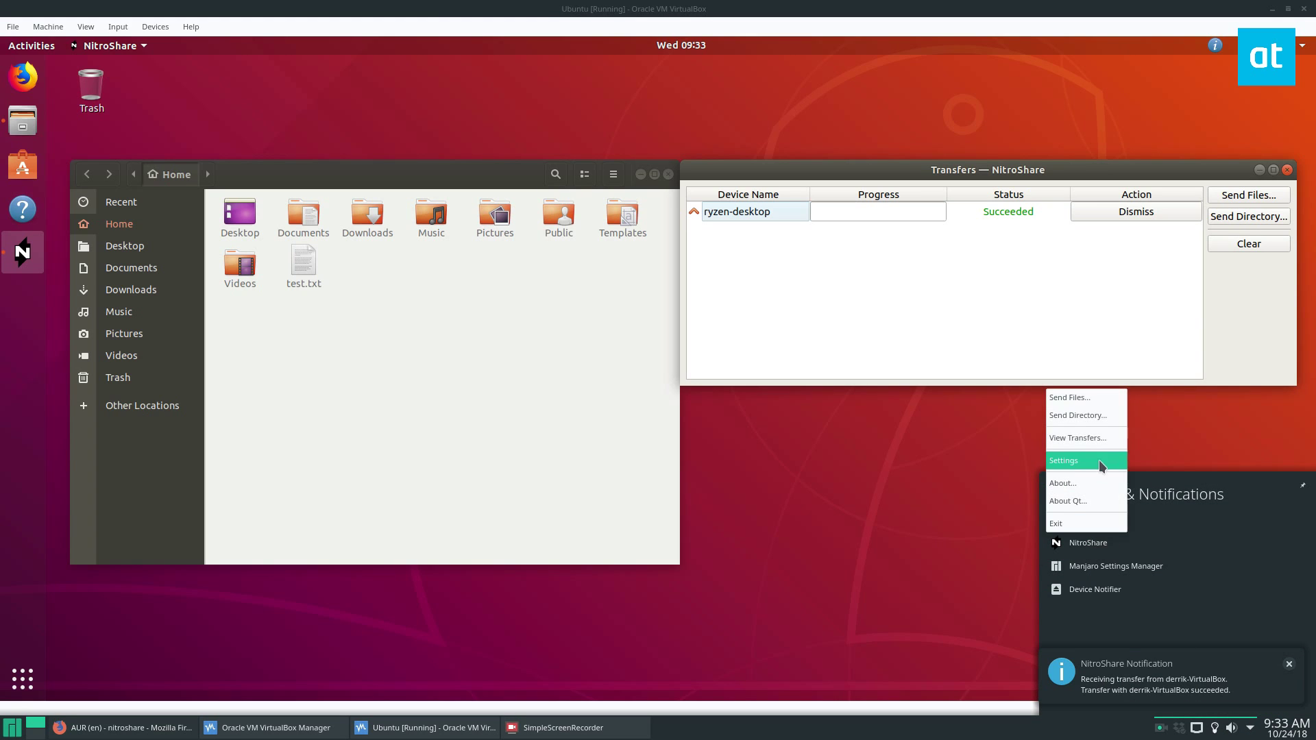
click(1084, 440)
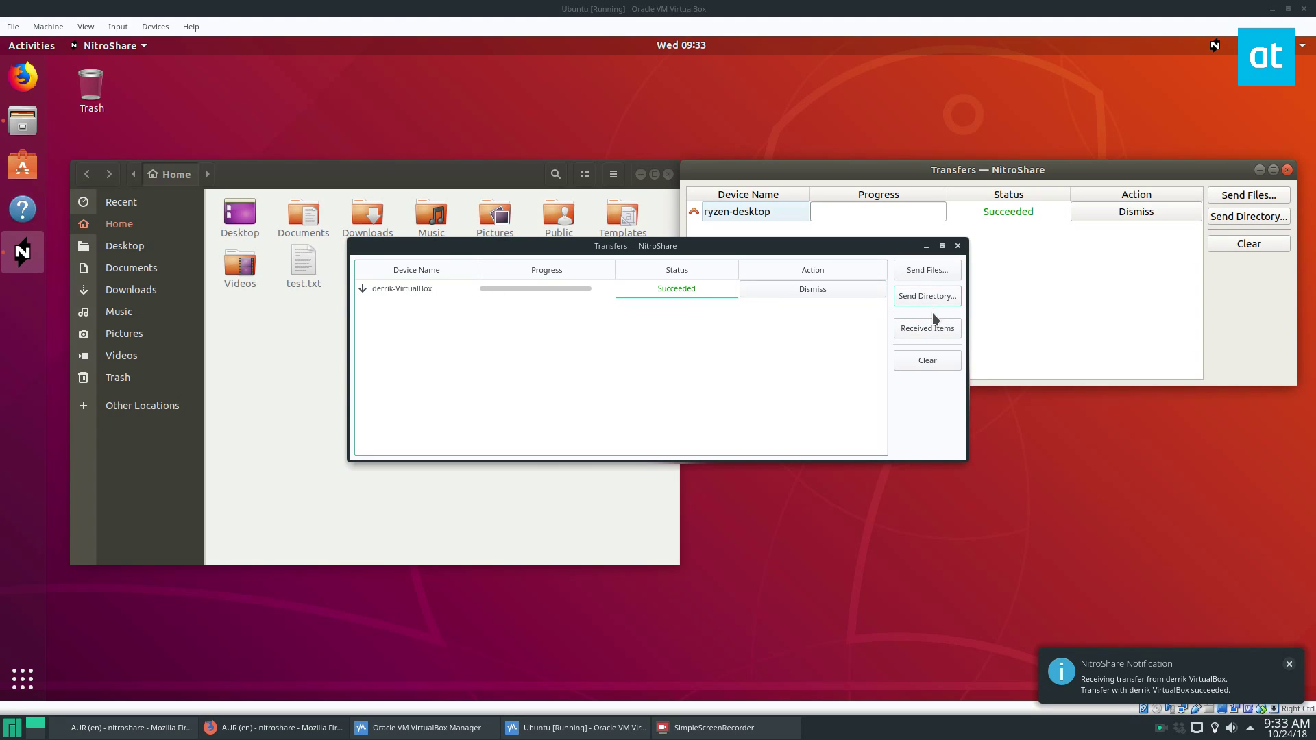
click(840, 294)
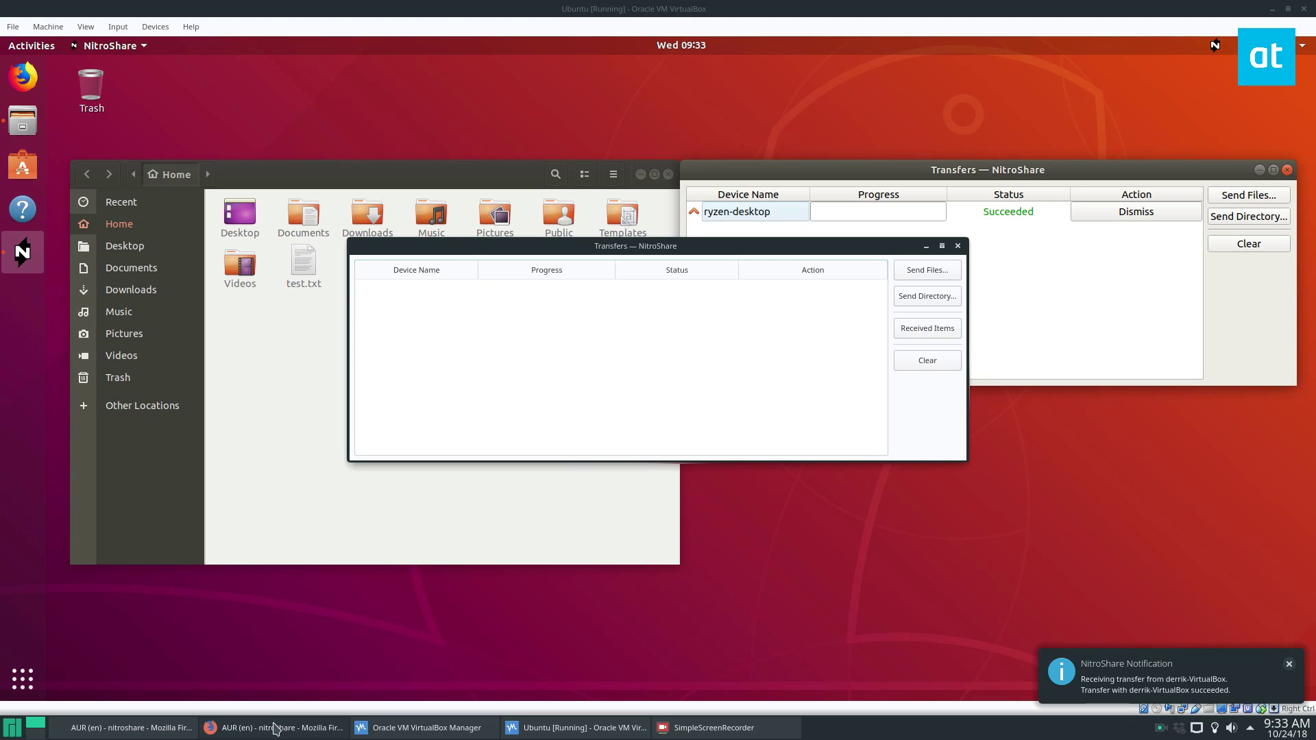
click(10, 728)
click(247, 503)
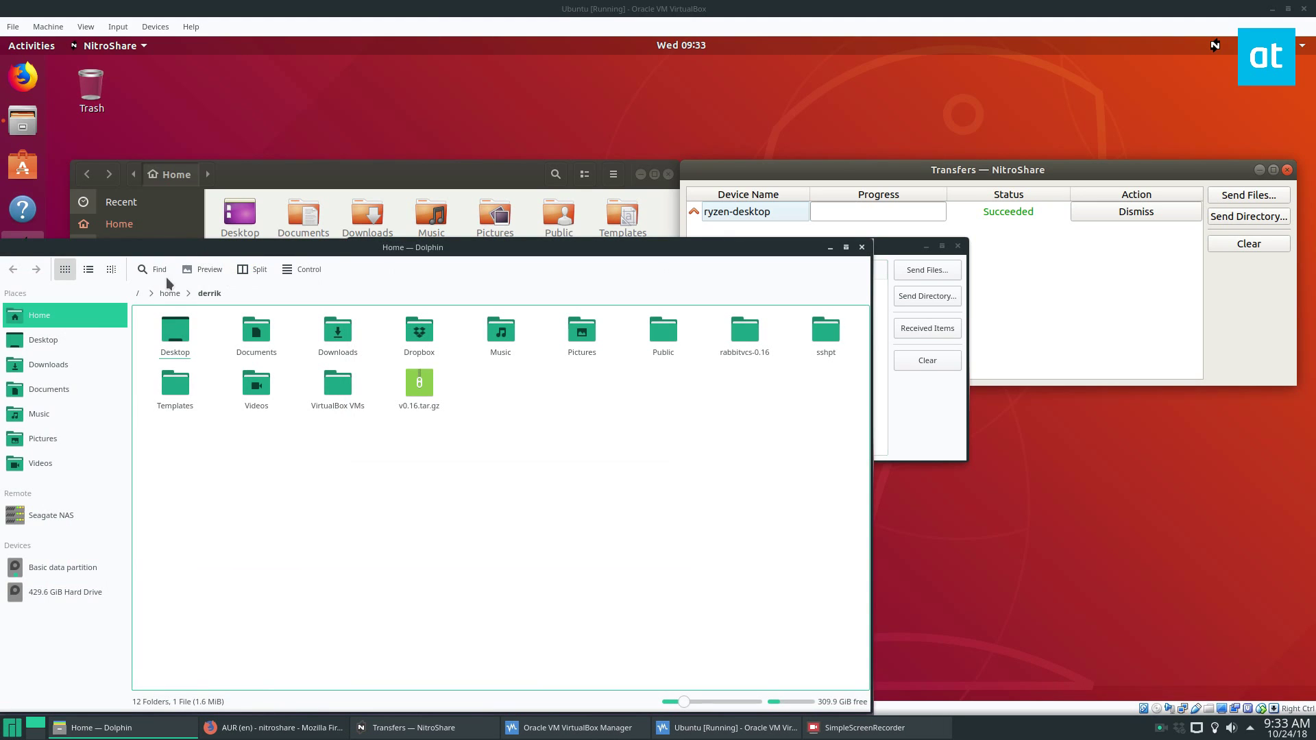
- Confirm test.txt is in Downloads/NitroShare, then minimise Dolphin and the Transfers window
click(48, 365)
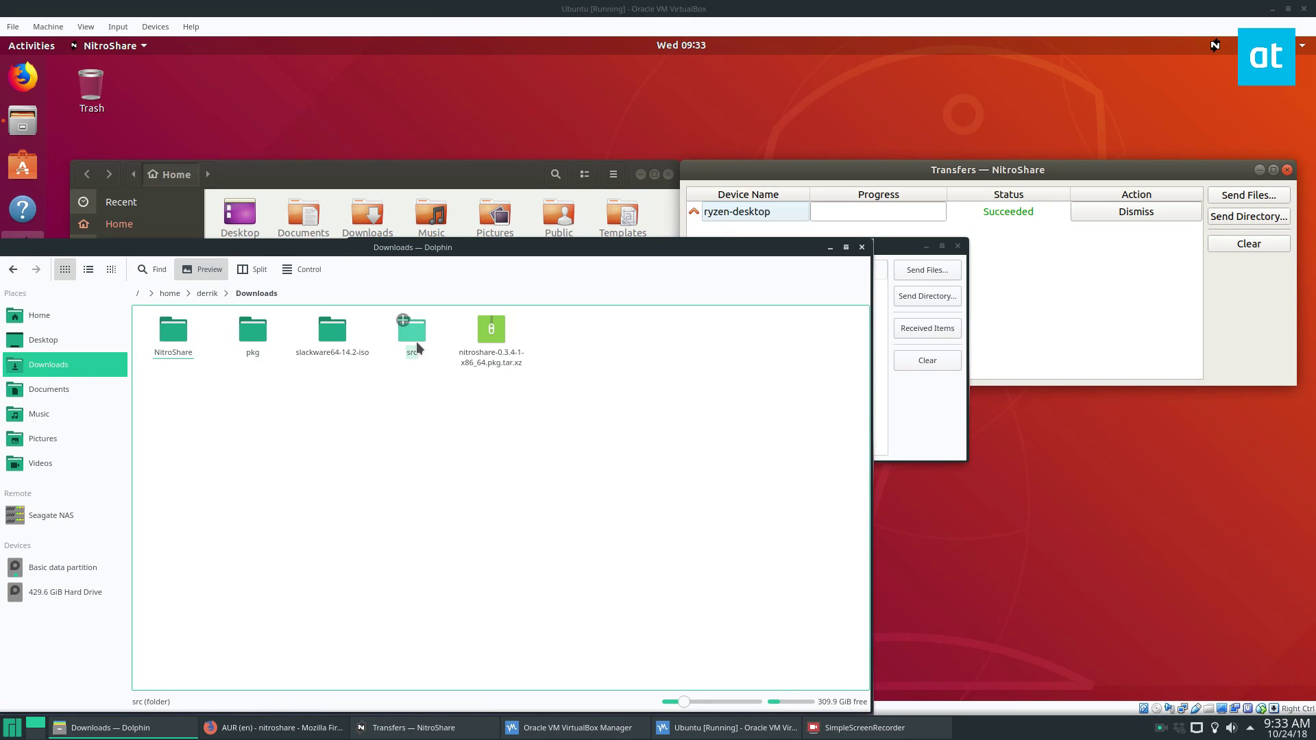
click(174, 342)
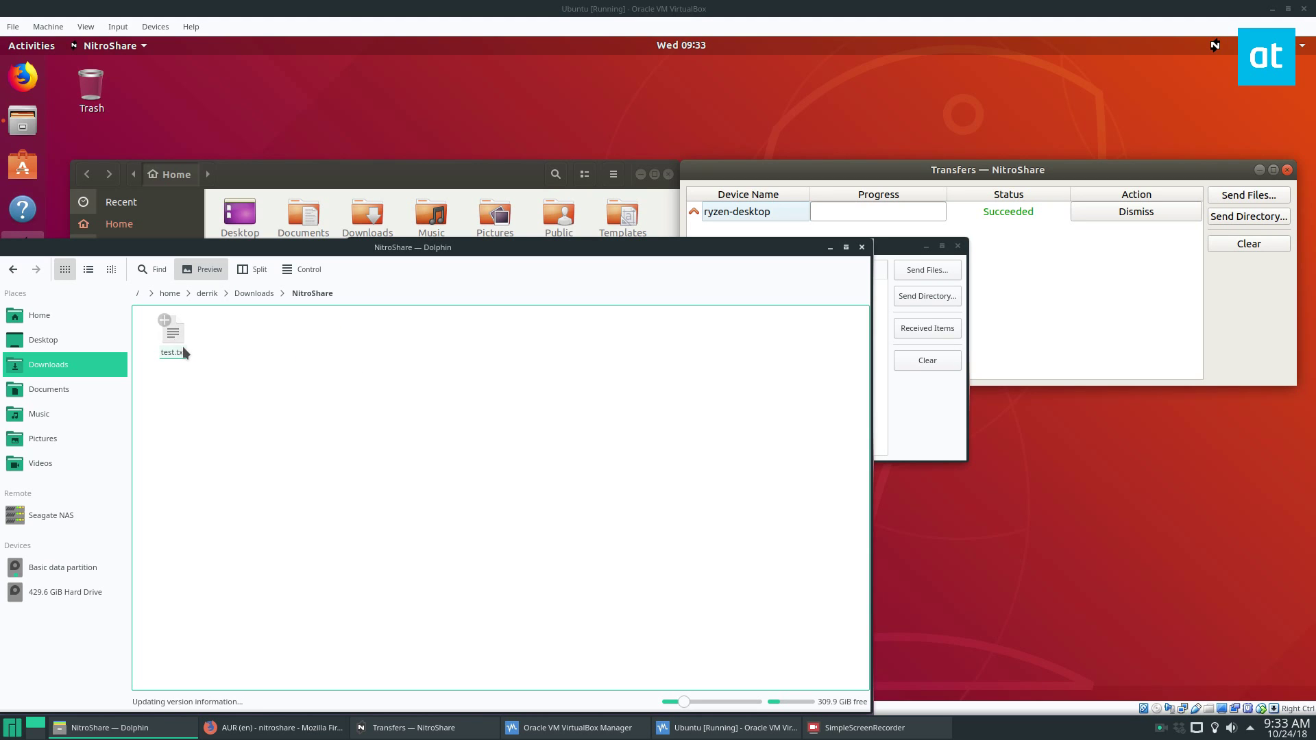
drag(339, 248, 650, 189)
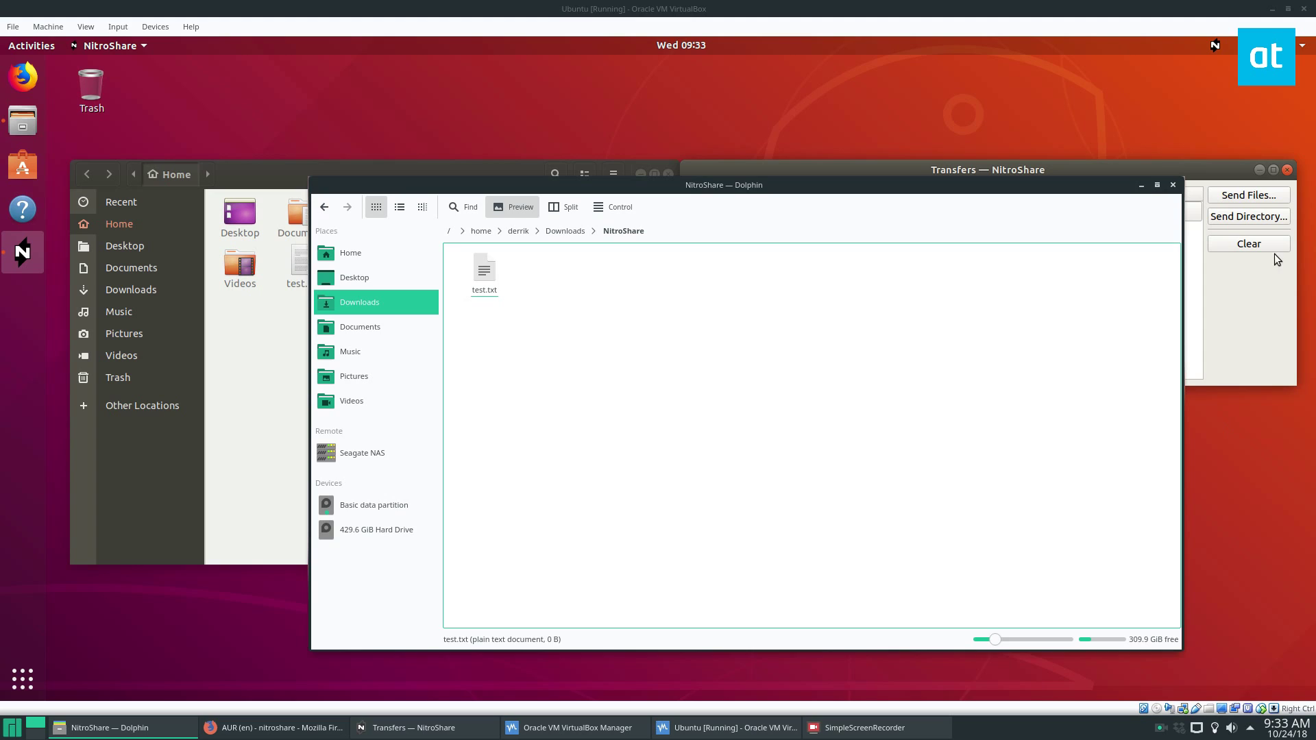
click(1141, 185)
click(1259, 170)
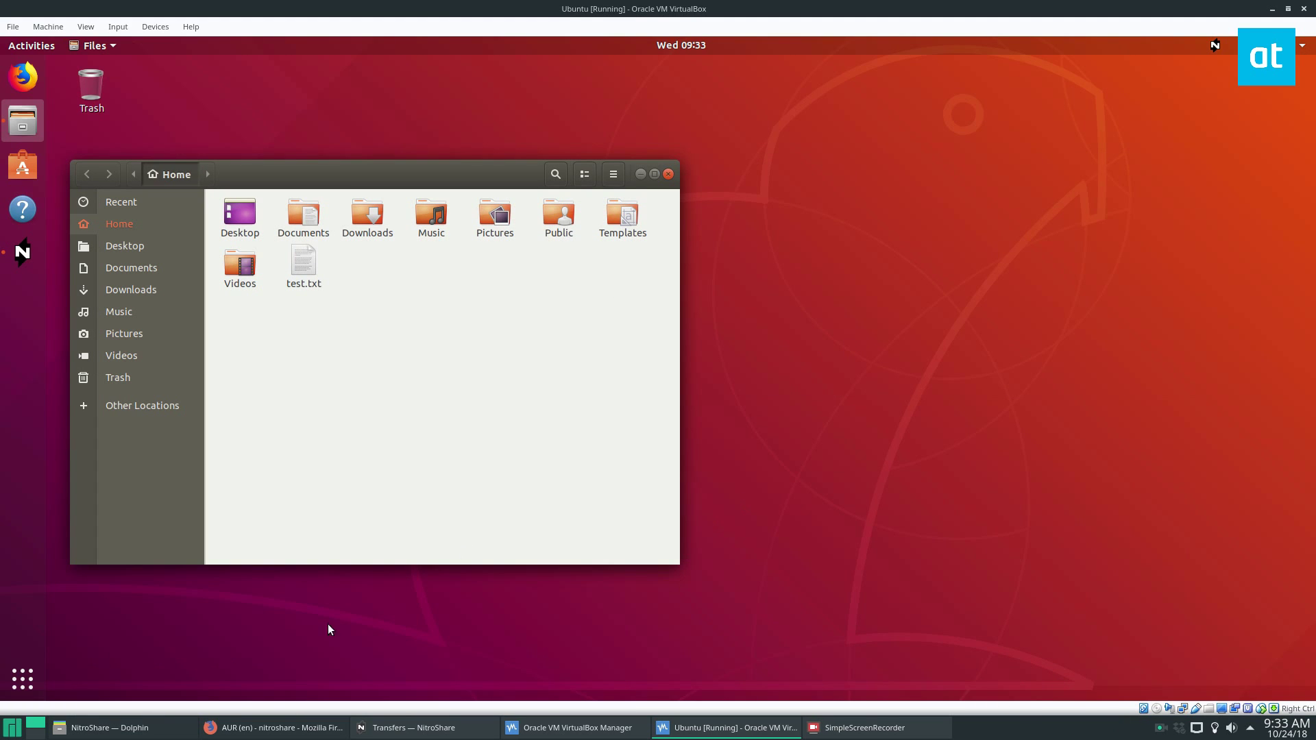
- Send the host's Pictures/wallpapers folder to the Ubuntu VM using Send Directory
click(1250, 728)
right_click(1093, 543)
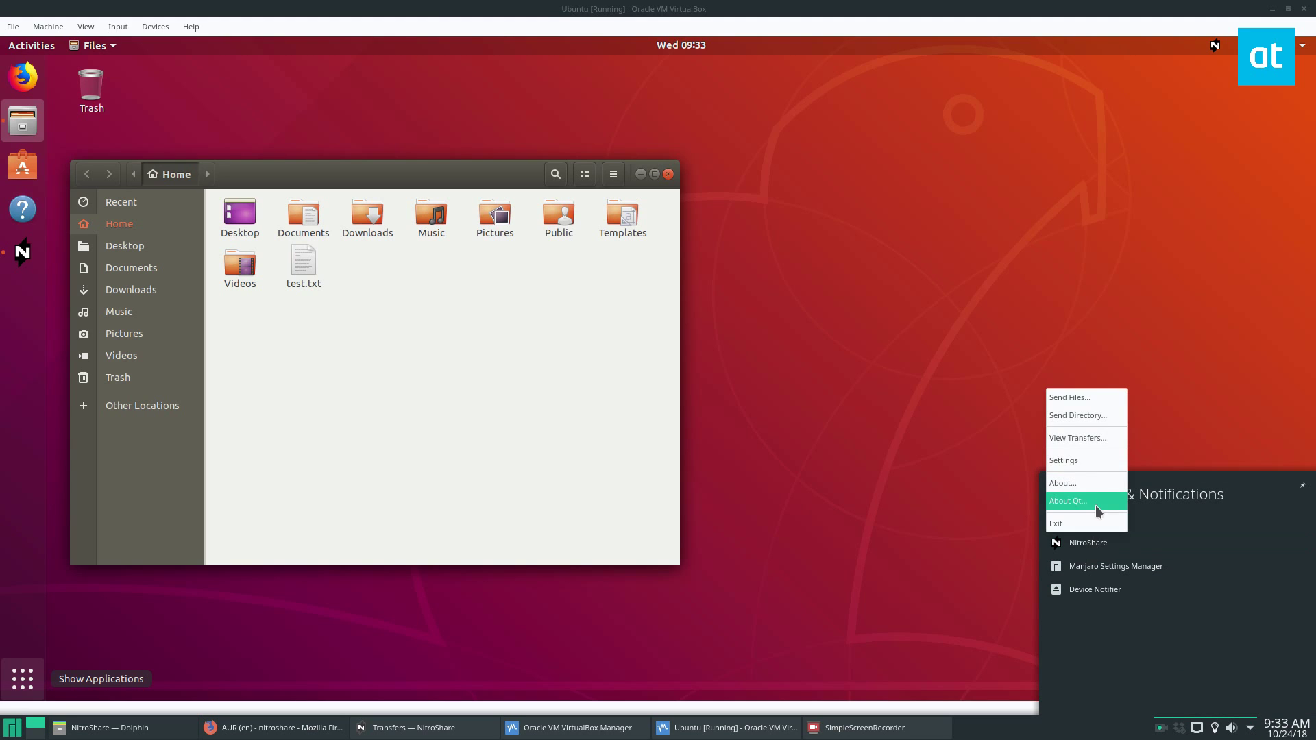
click(1077, 415)
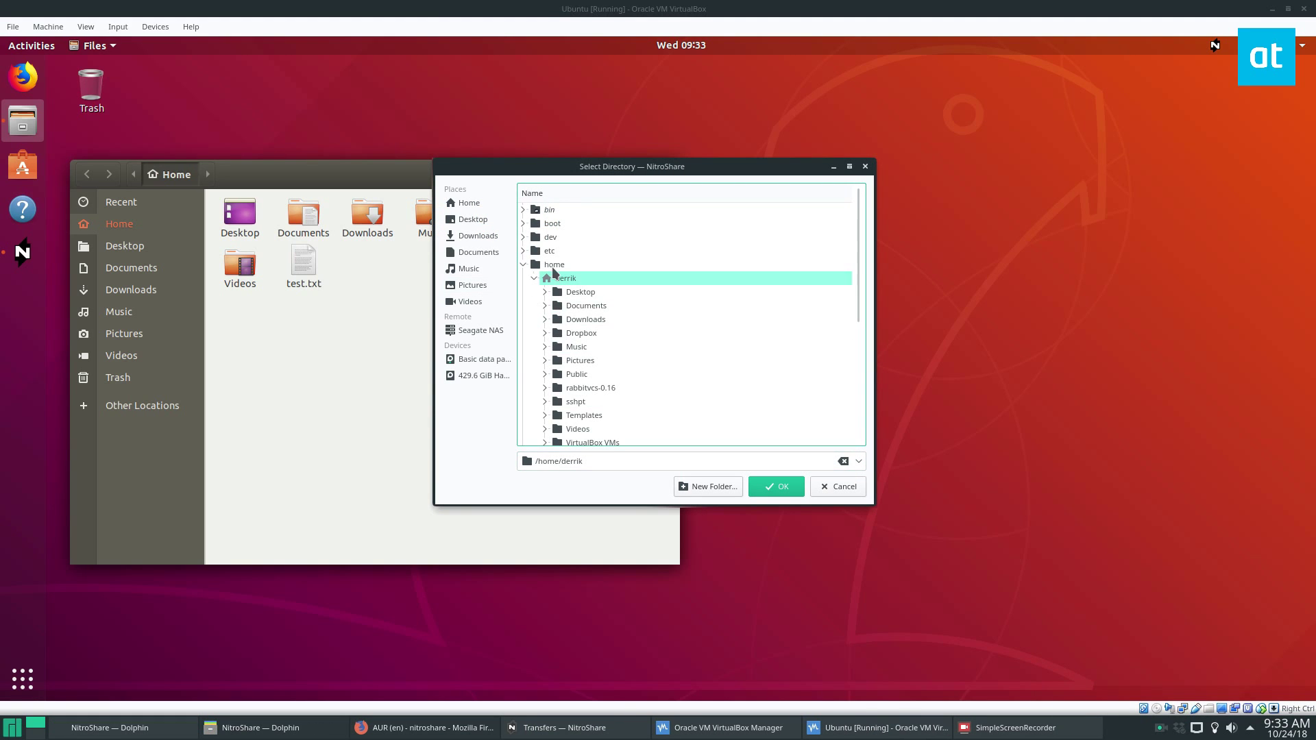
click(571, 363)
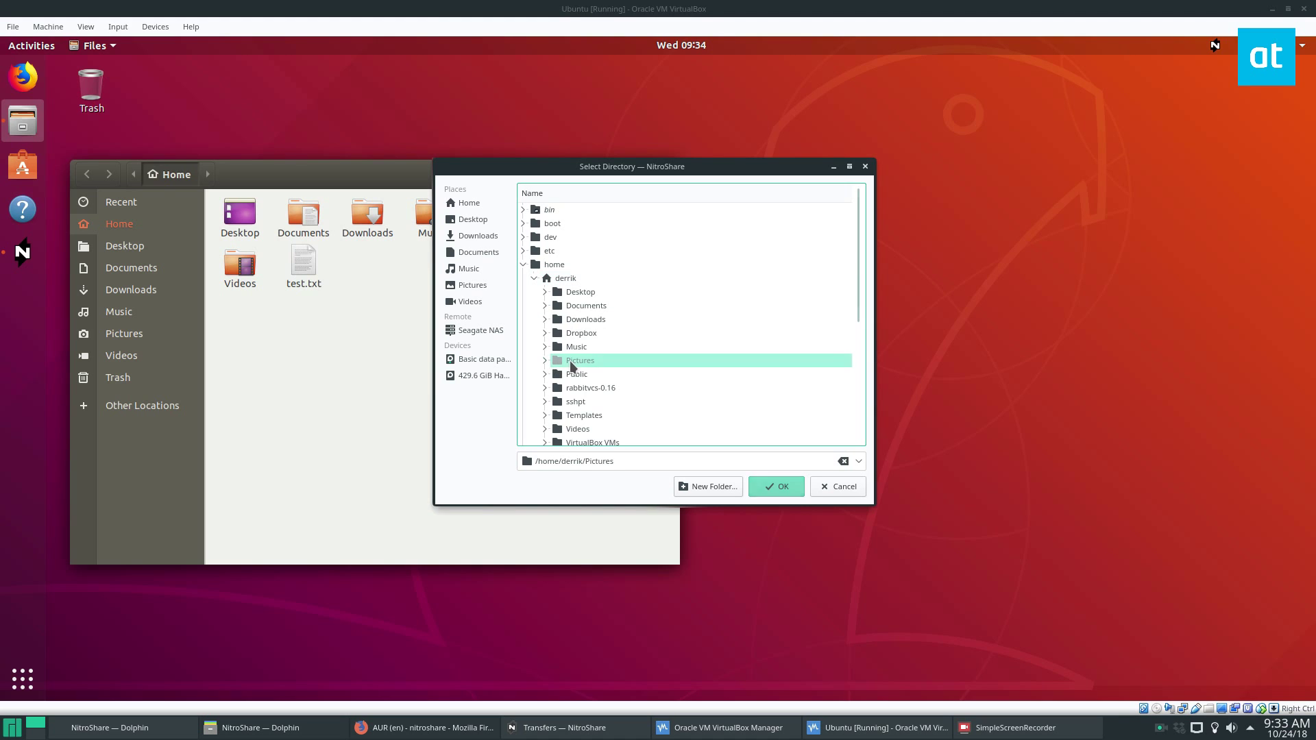
double_click(572, 363)
double_click(596, 388)
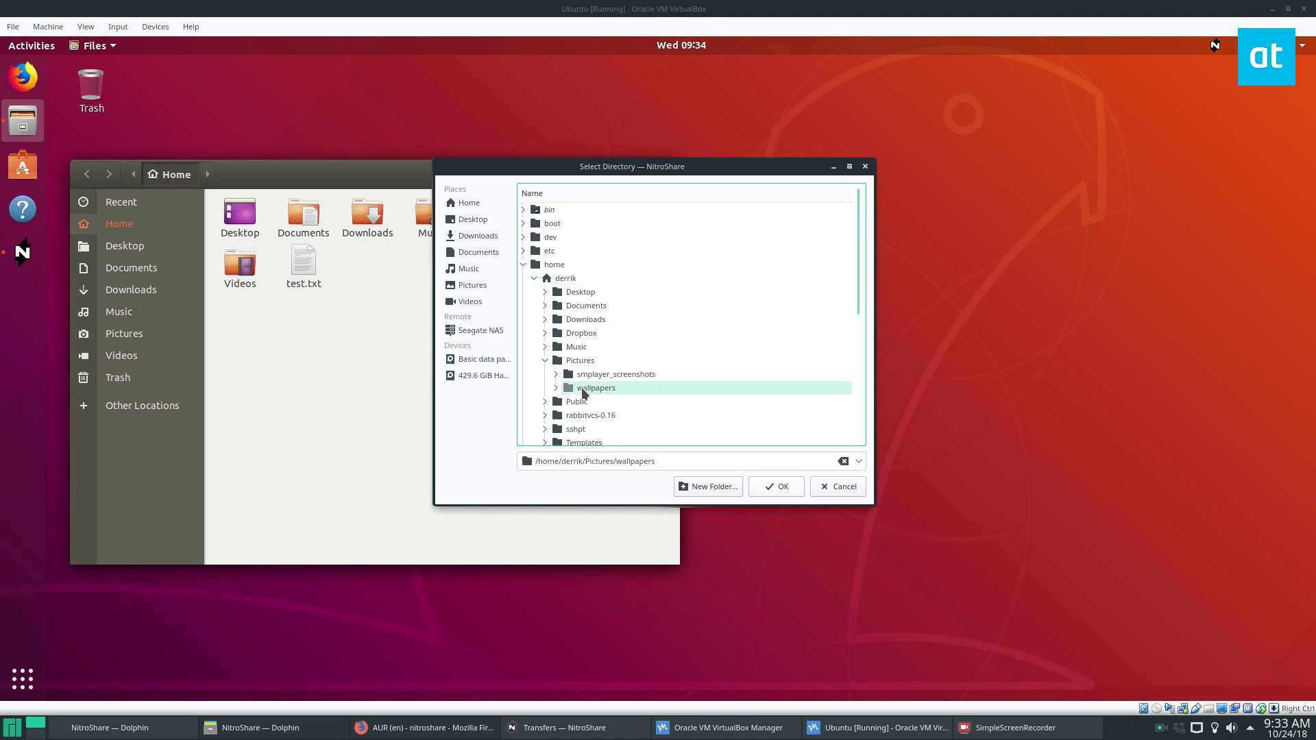
click(775, 491)
click(636, 324)
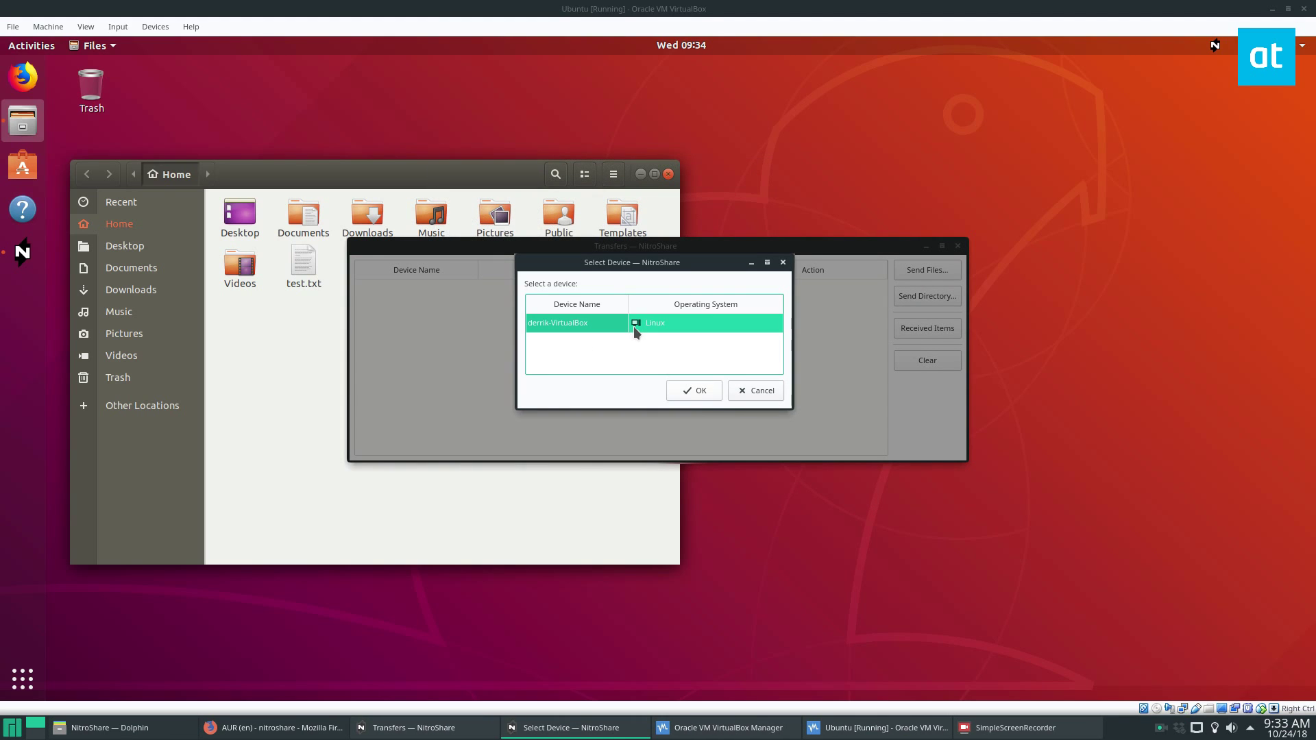
click(694, 391)
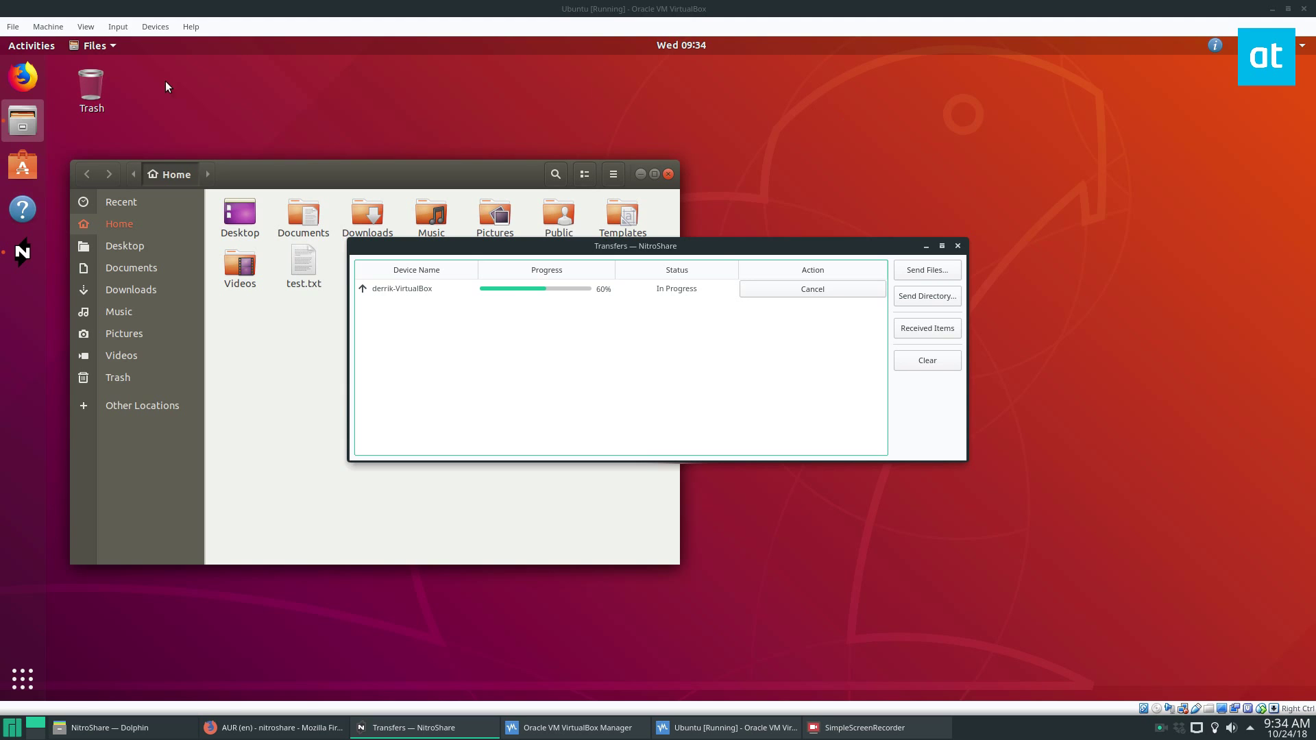
- Minimise the VM, VirtualBox Manager and recorder windows to watch the transfer succeed, then restore the VM
click(1272, 9)
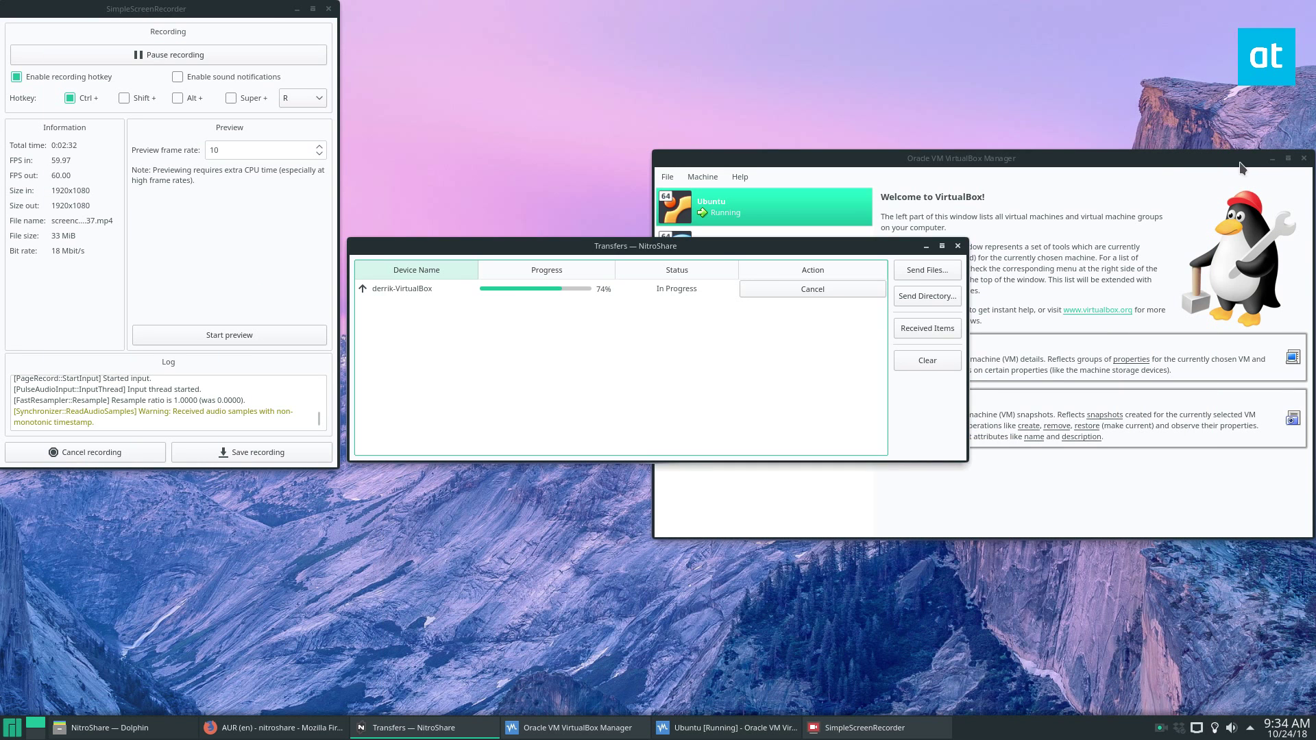
click(1272, 158)
click(288, 14)
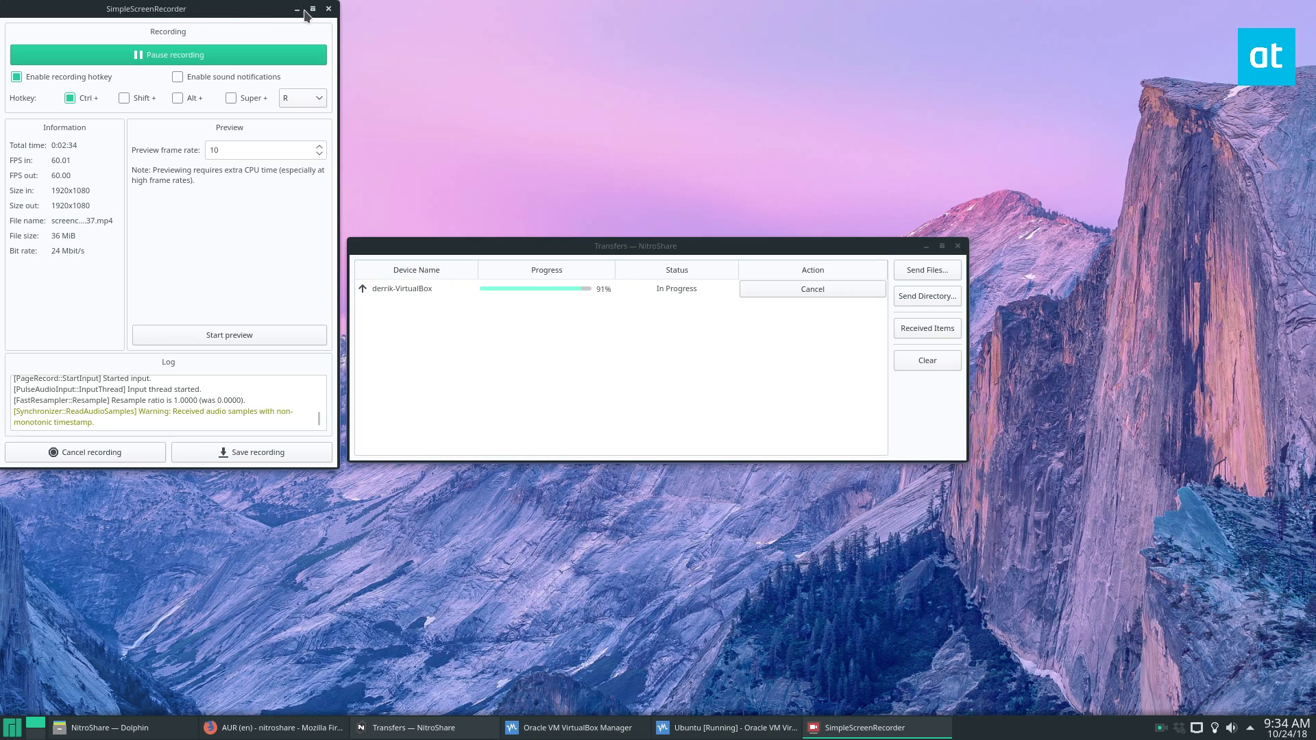
click(298, 9)
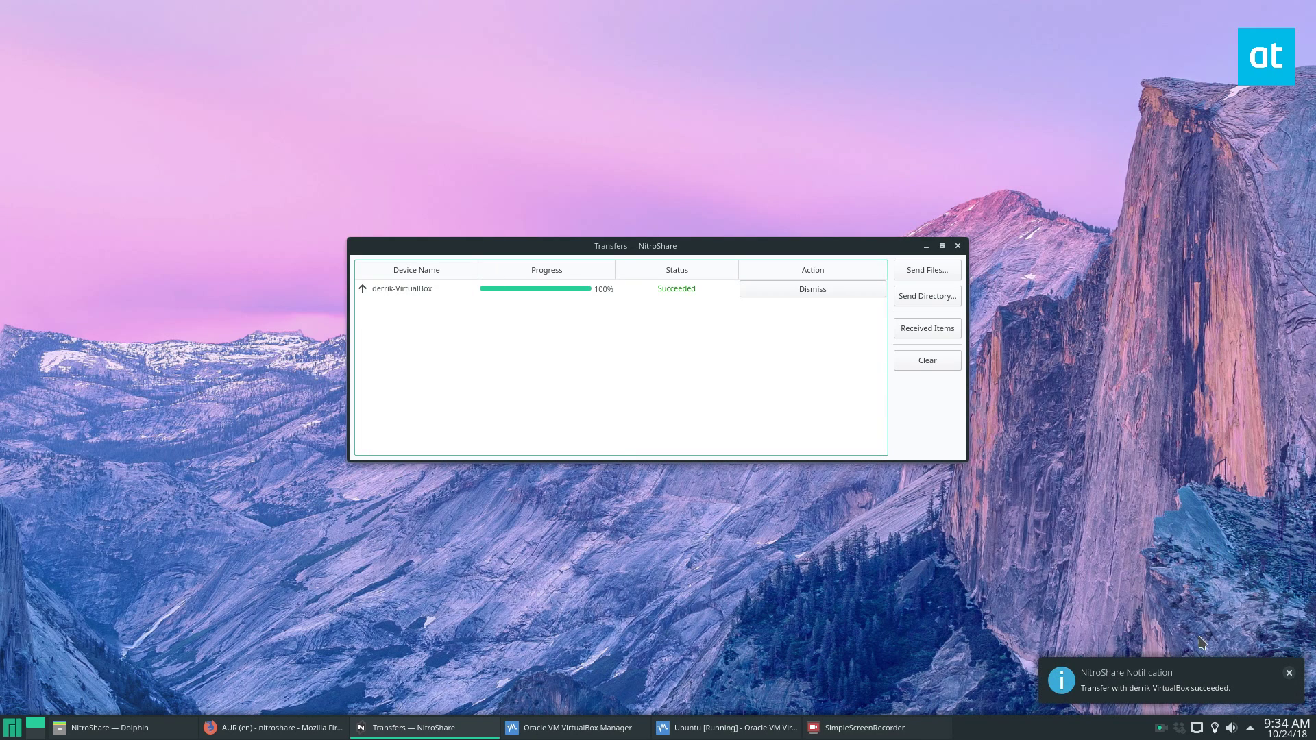
click(727, 728)
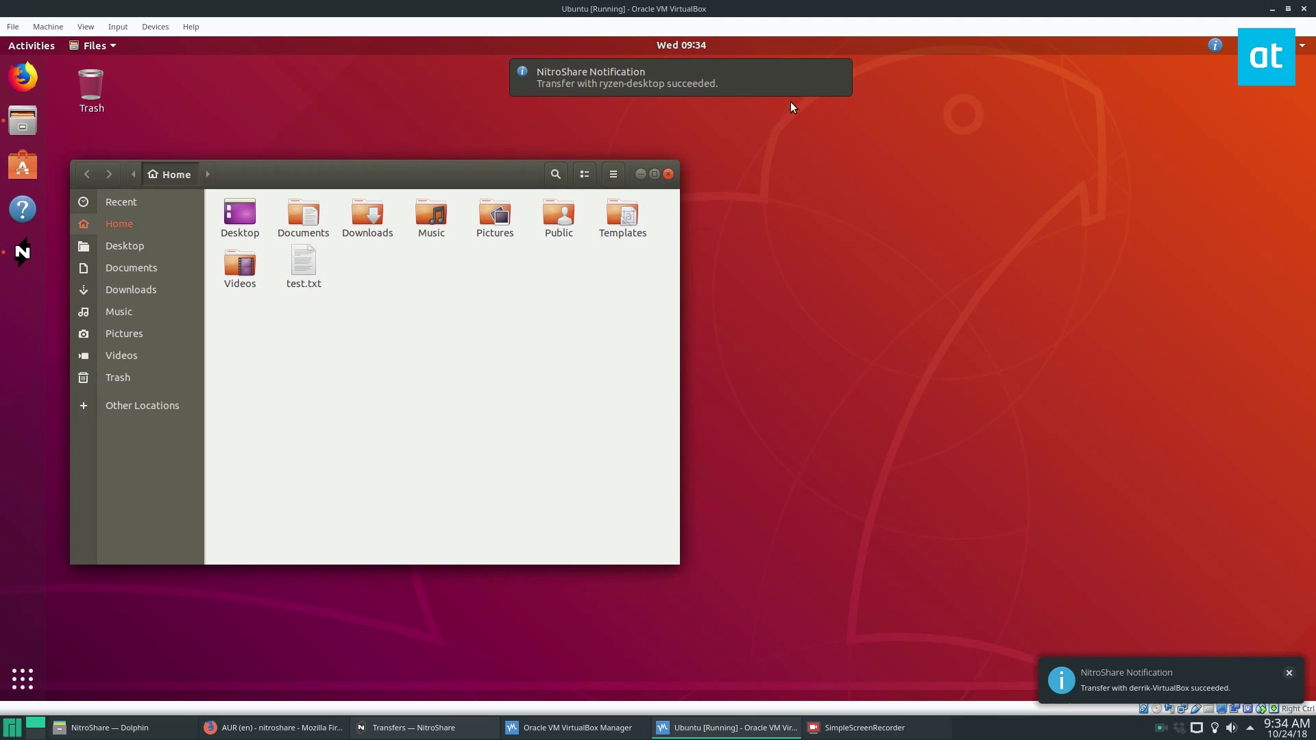
- Open Downloads/NitroShare/wallpapers in the guest's Files
double_click(367, 216)
click(242, 219)
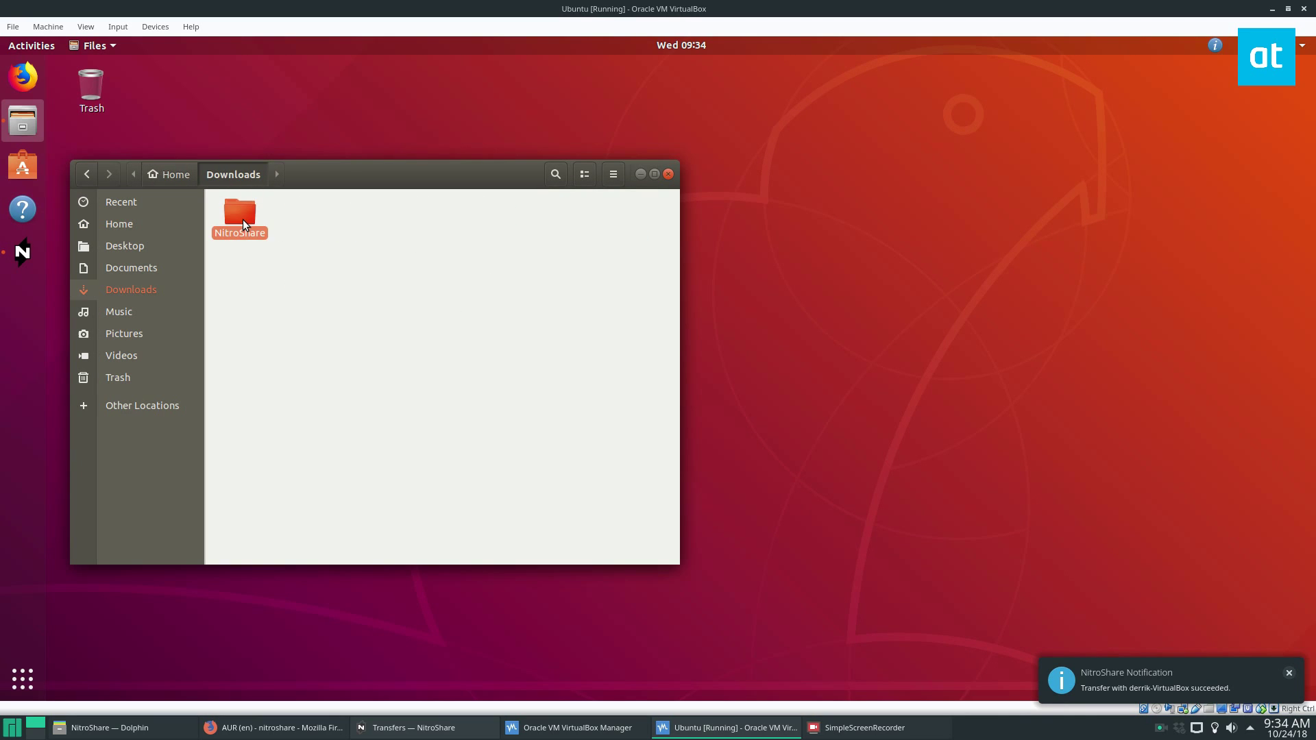
double_click(242, 219)
double_click(243, 219)
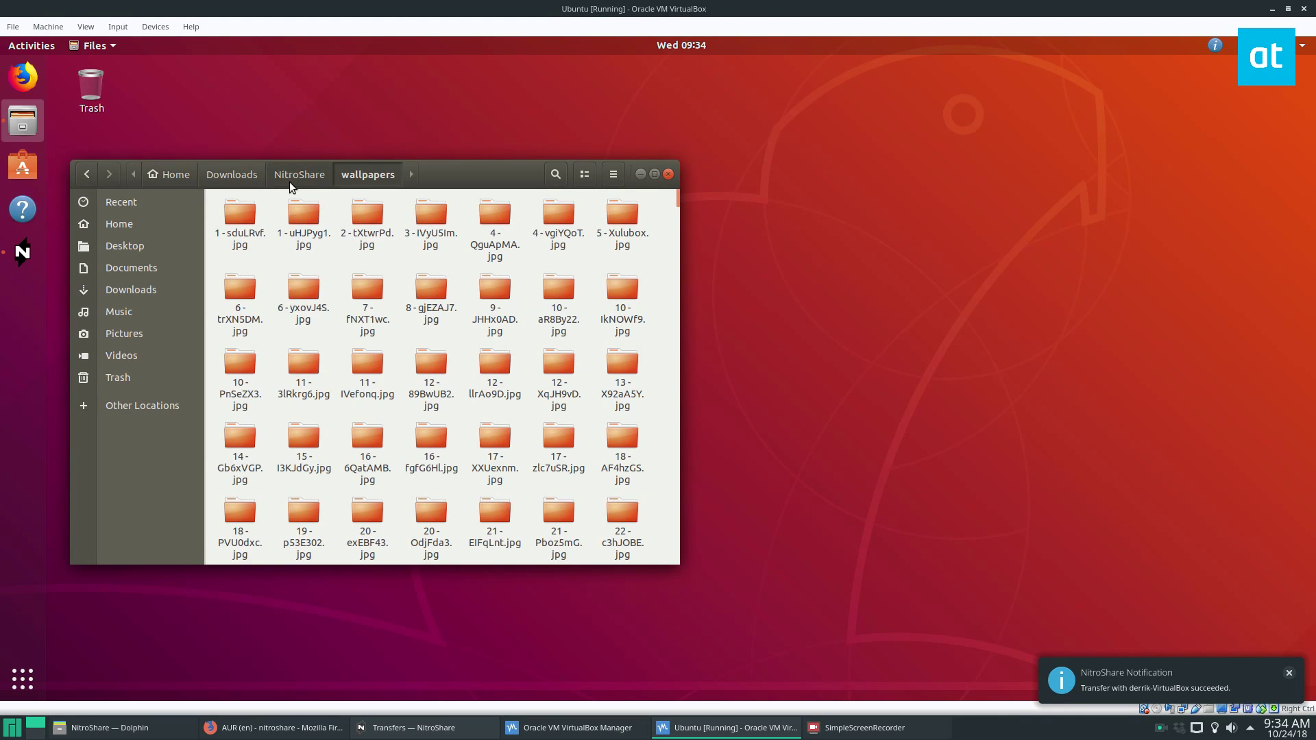
- Open '56 - 0qguDyN.jpg', return to the folder, and scroll until the wallpaper thumbnails load
scroll(480, 277, down, 10)
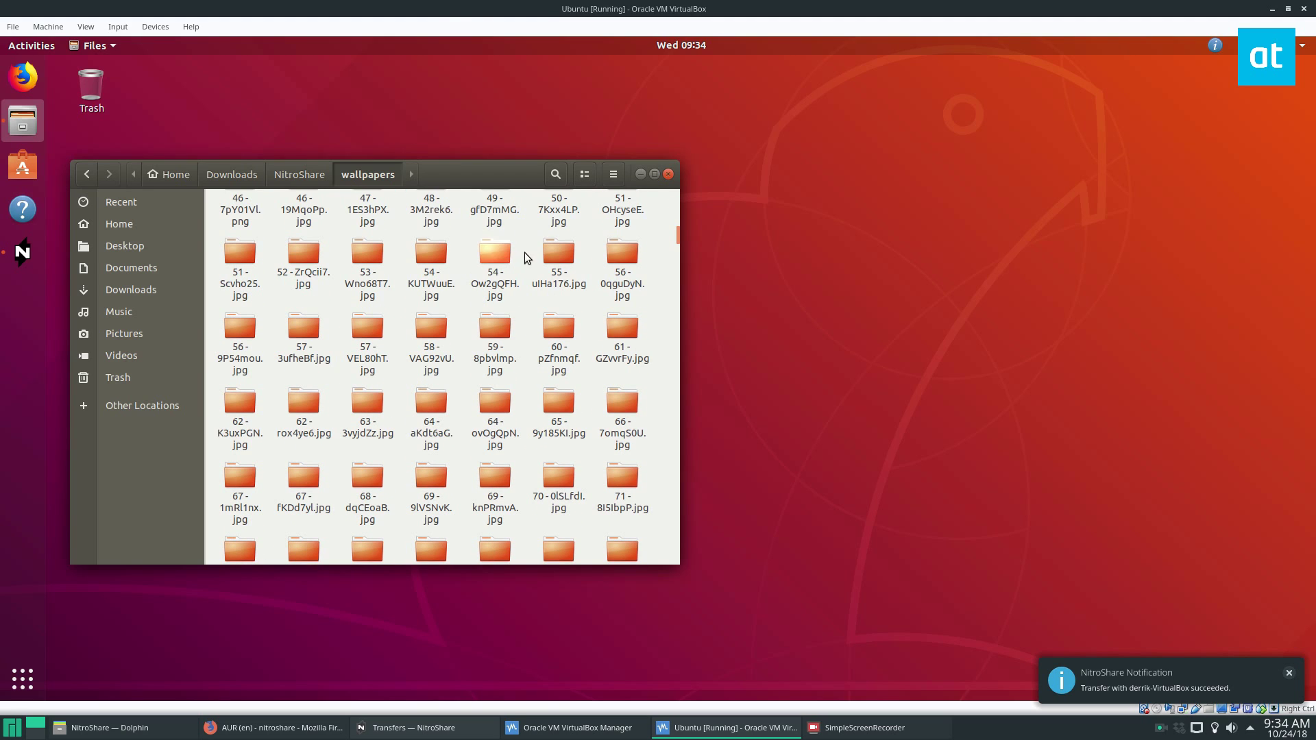
double_click(629, 259)
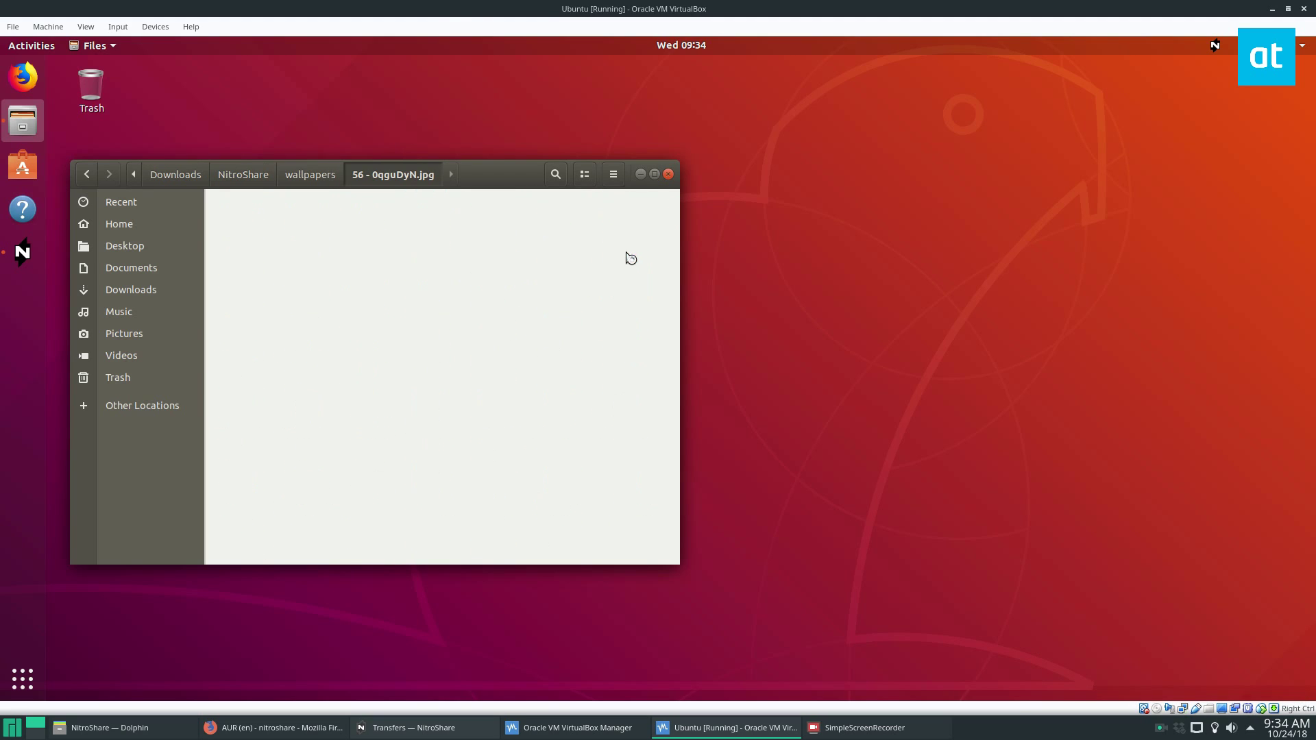
key(alt+Left)
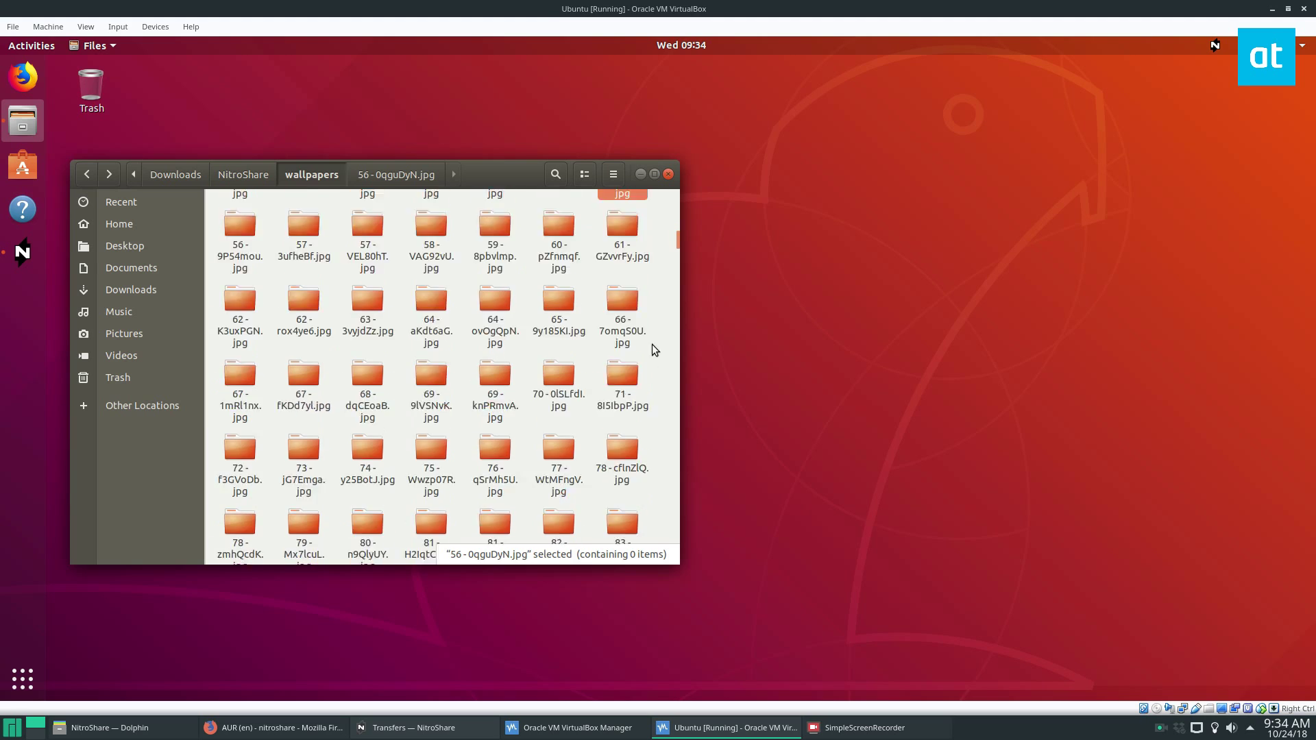
scroll(655, 329, down, 1)
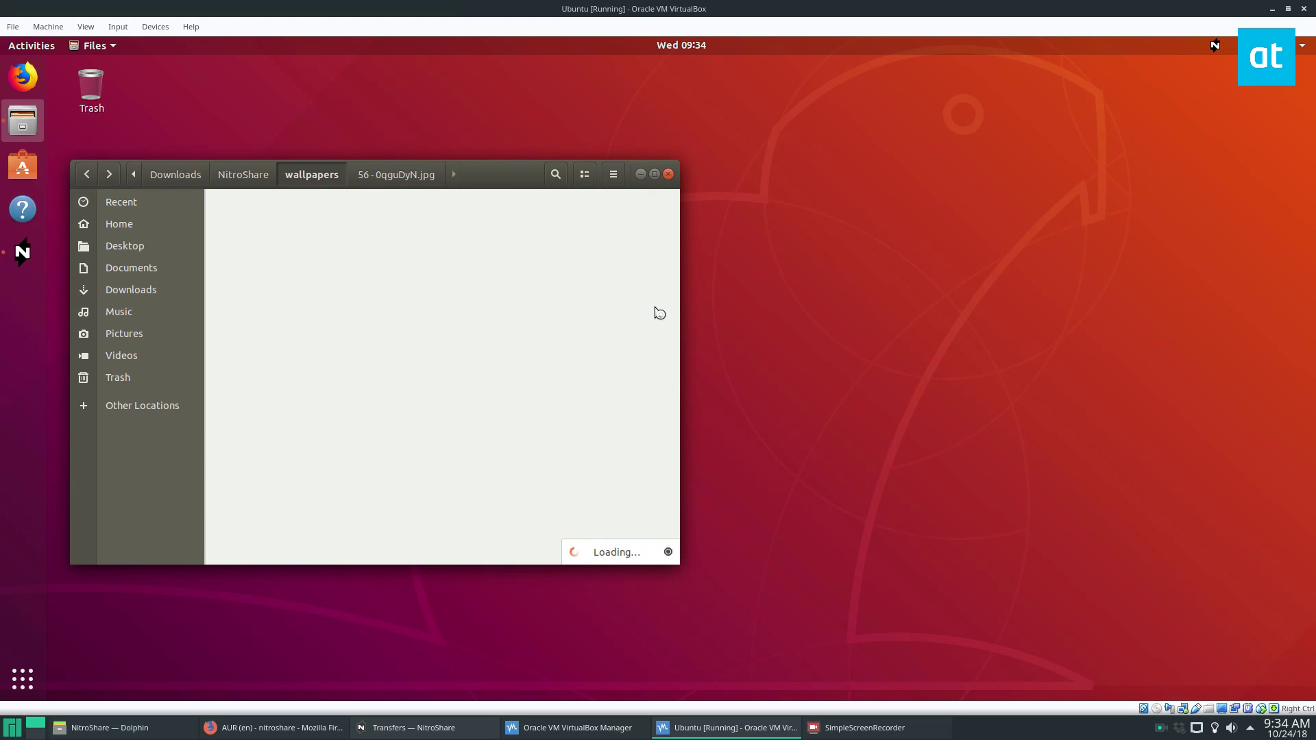
scroll(657, 317, down, 5)
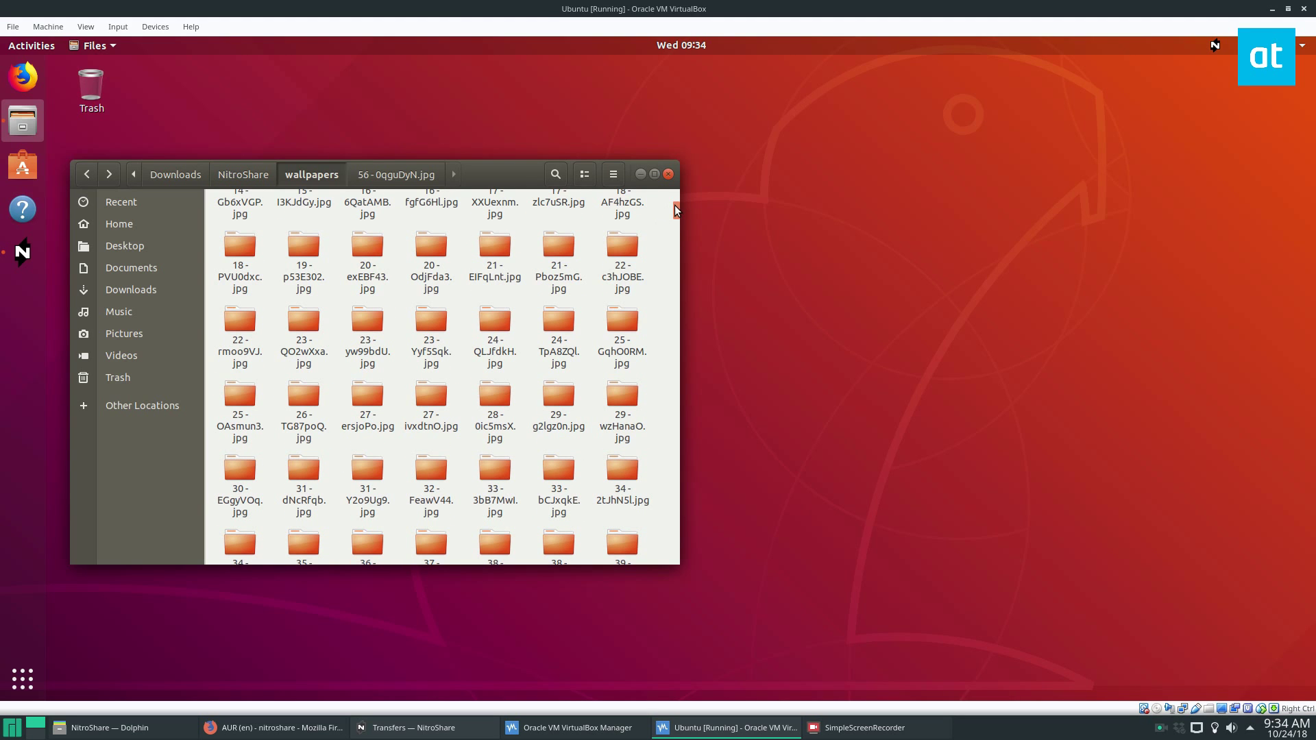
drag(676, 211, 671, 430)
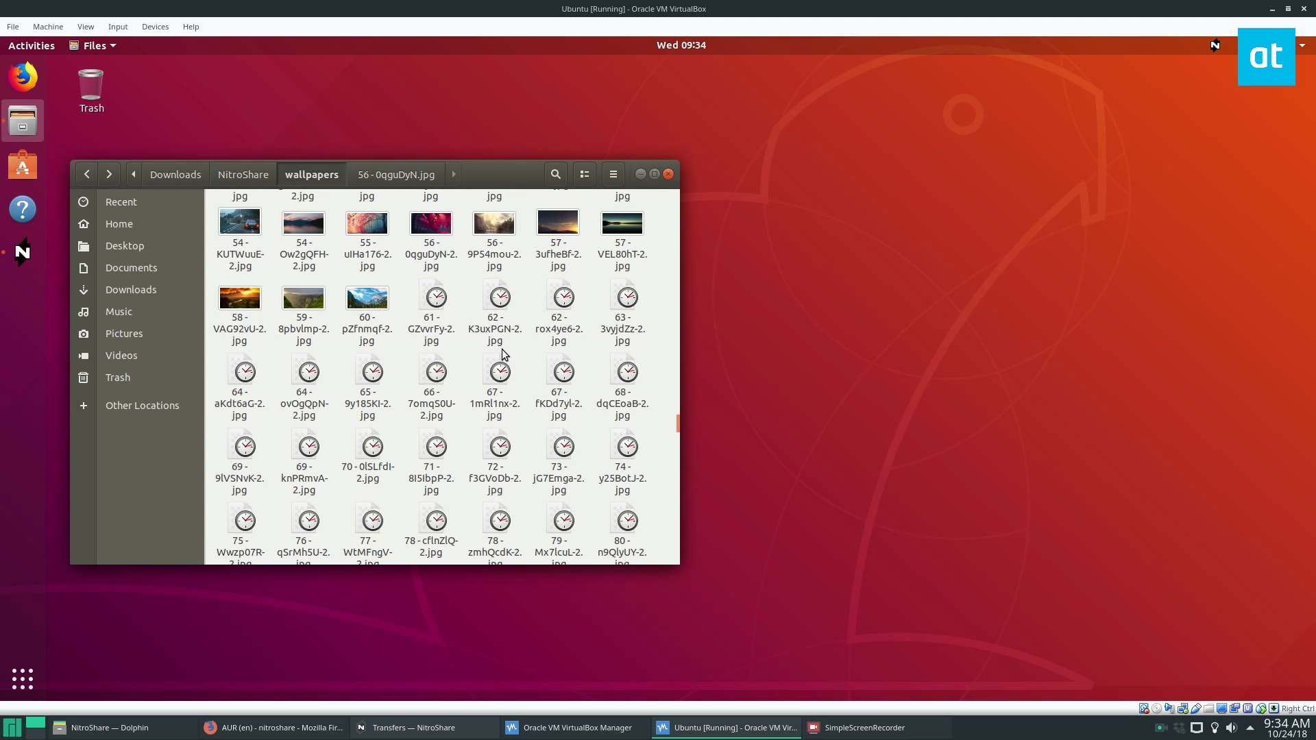
scroll(621, 359, up, 3)
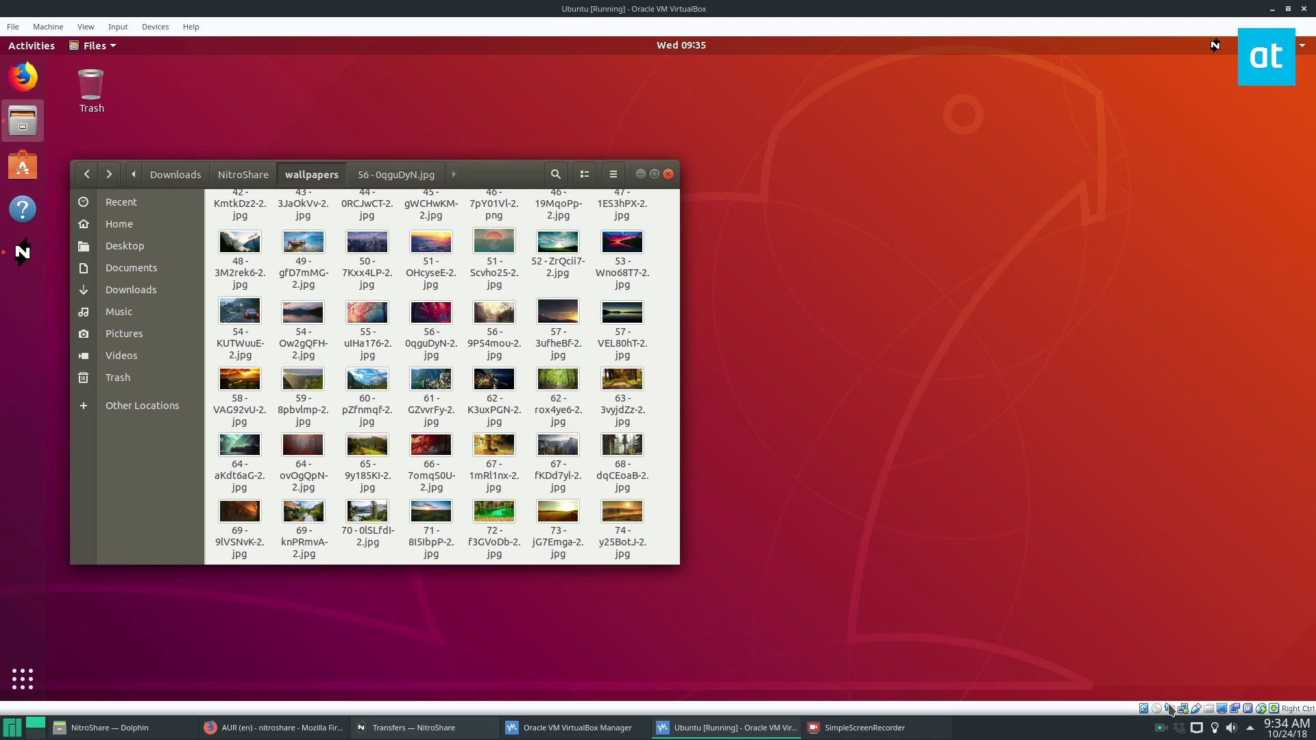
click(1159, 729)
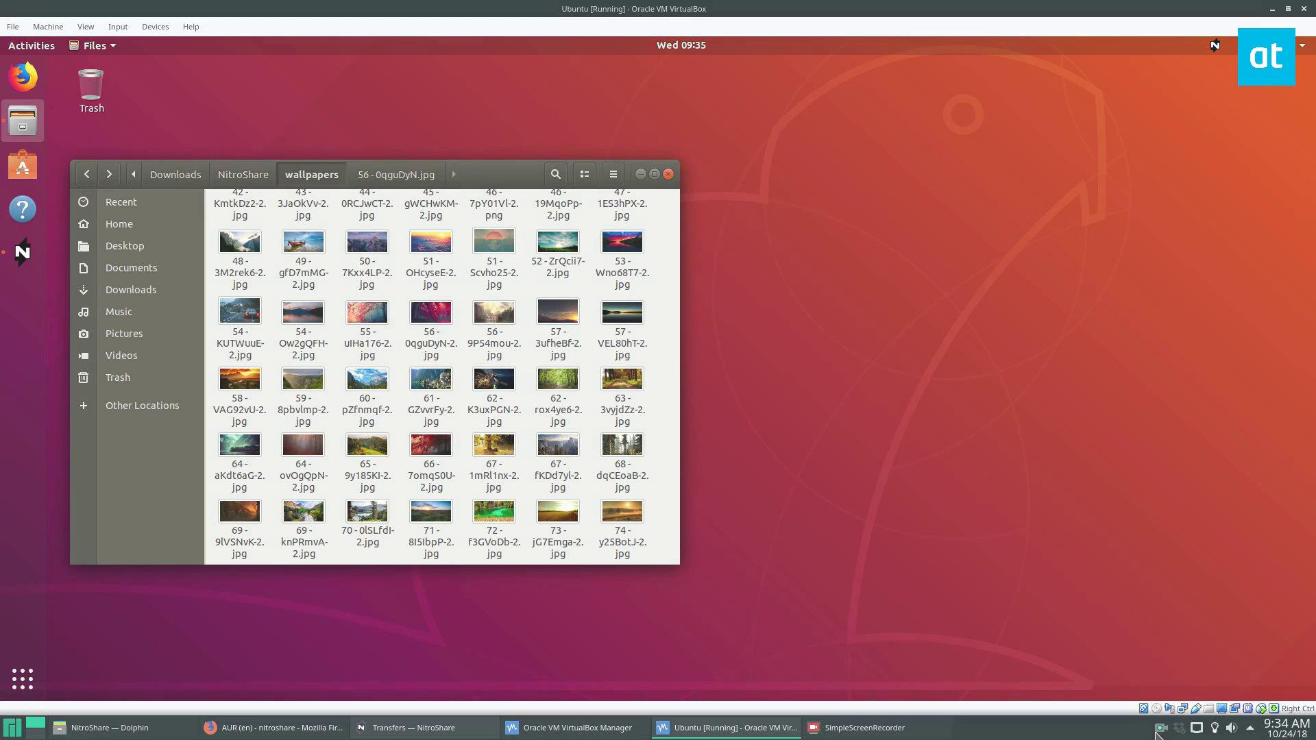